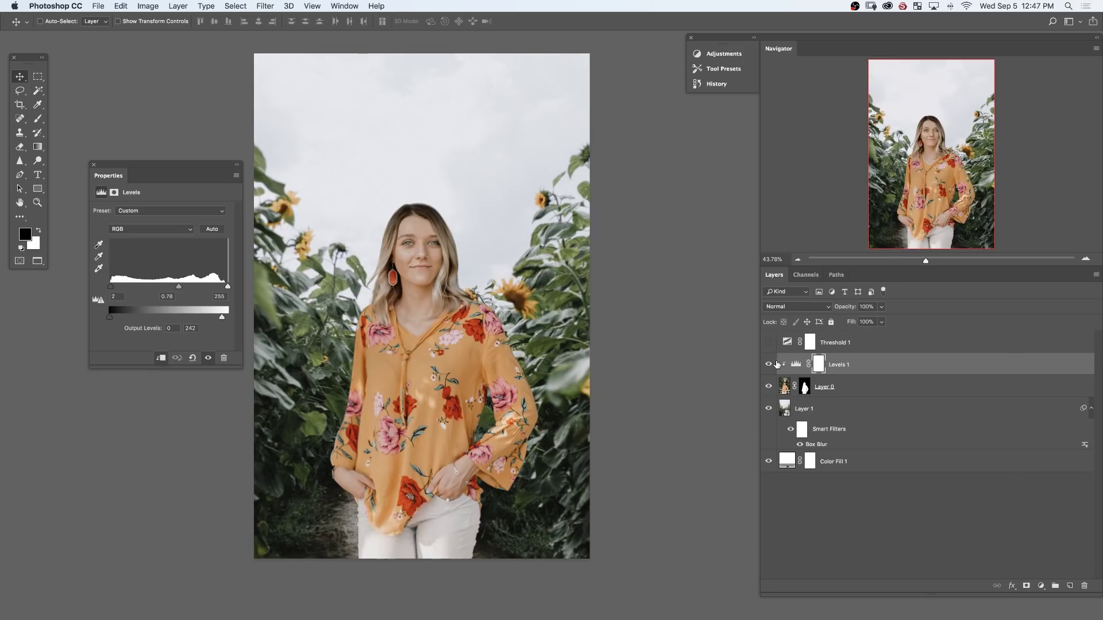
# Toggle the clipped Levels adjustment off and on to compare the woman's brightness
pyautogui.click(768, 365)
pyautogui.click(768, 364)
pyautogui.click(769, 364)
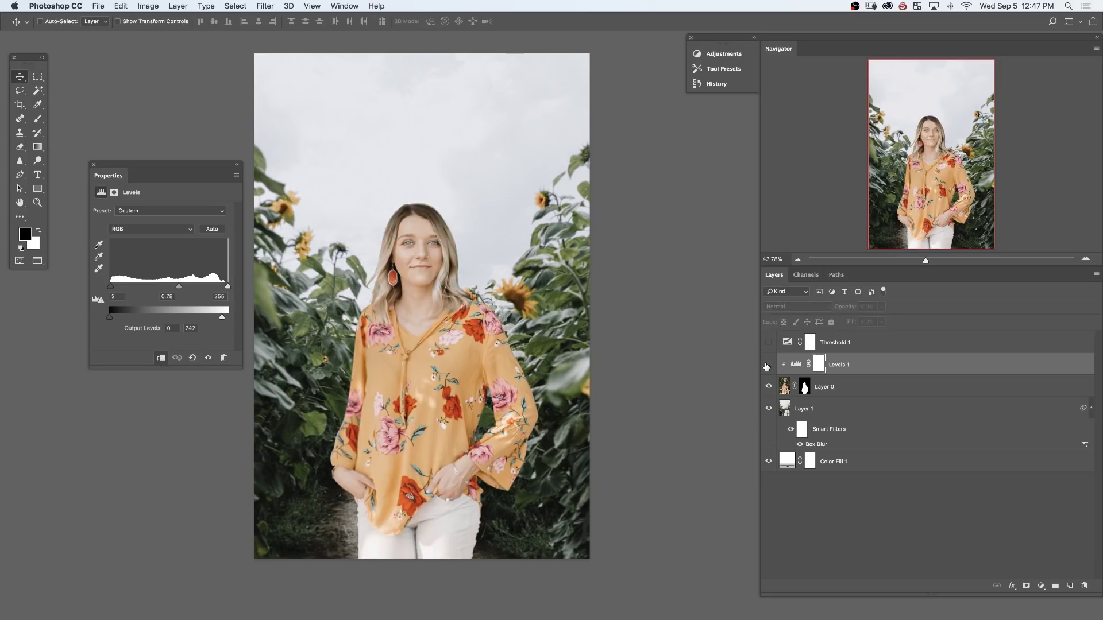
pyautogui.click(767, 365)
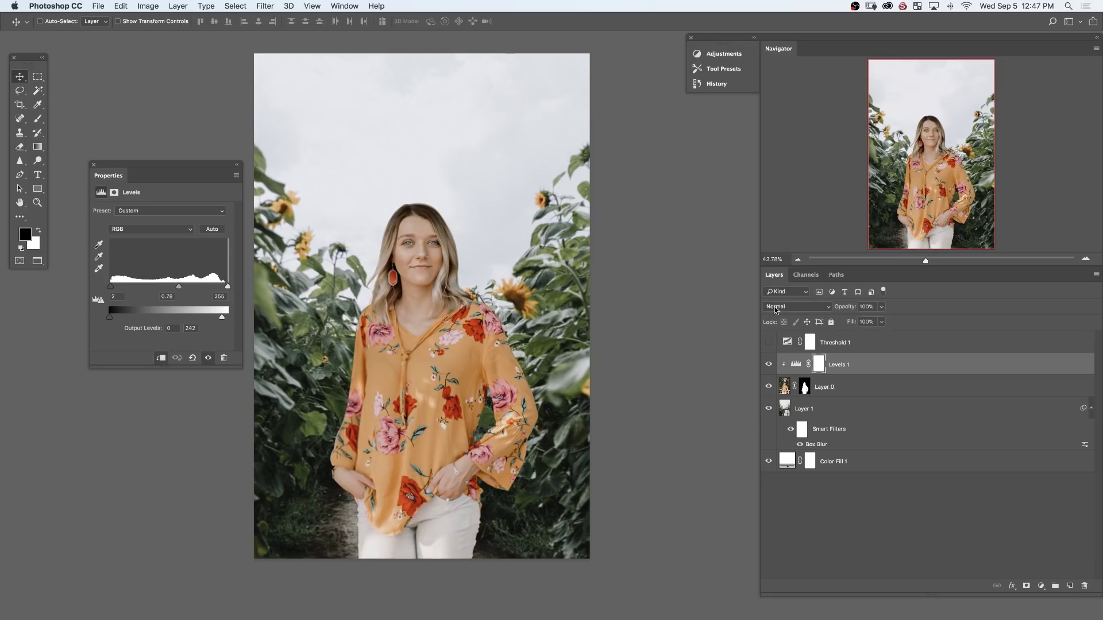
# Set the Levels adjustment's blend mode to Luminosity
pyautogui.hotkey('shift', 'alt', 'y')
pyautogui.hotkey('ctrl', '0')
pyautogui.press('b')
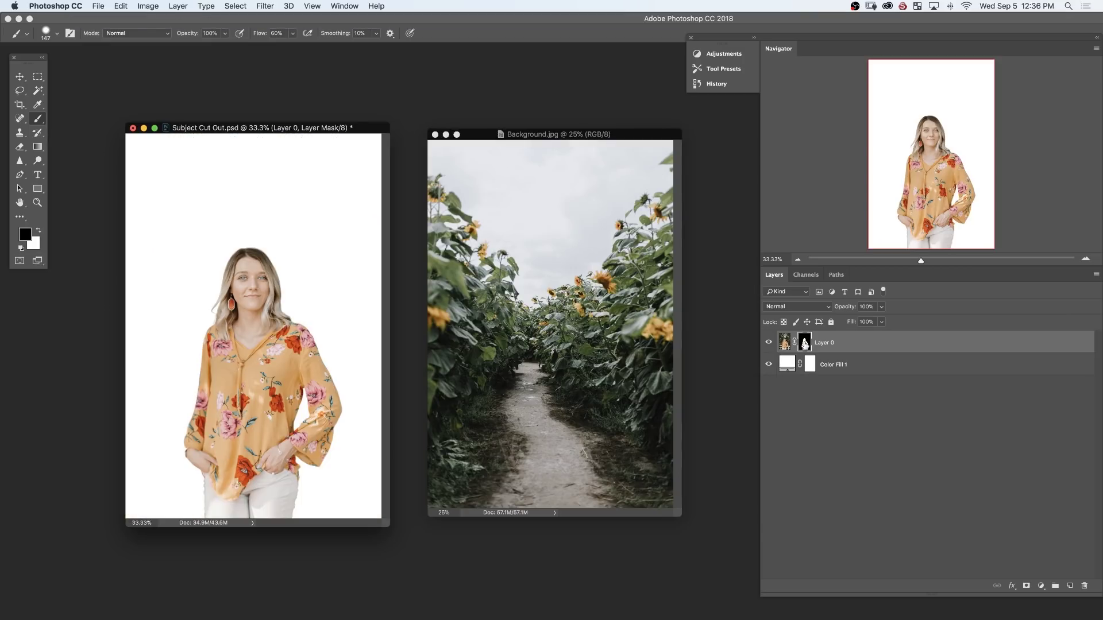
pyautogui.keyDown('alt'); pyautogui.click(805, 343); pyautogui.keyUp('alt')
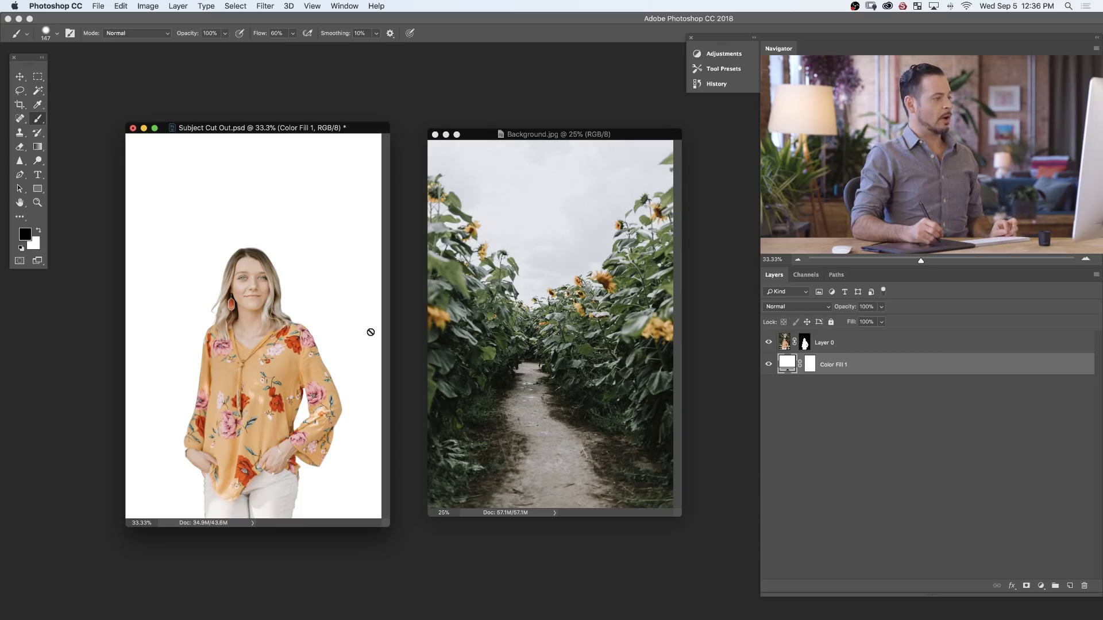
pyautogui.click(805, 344)
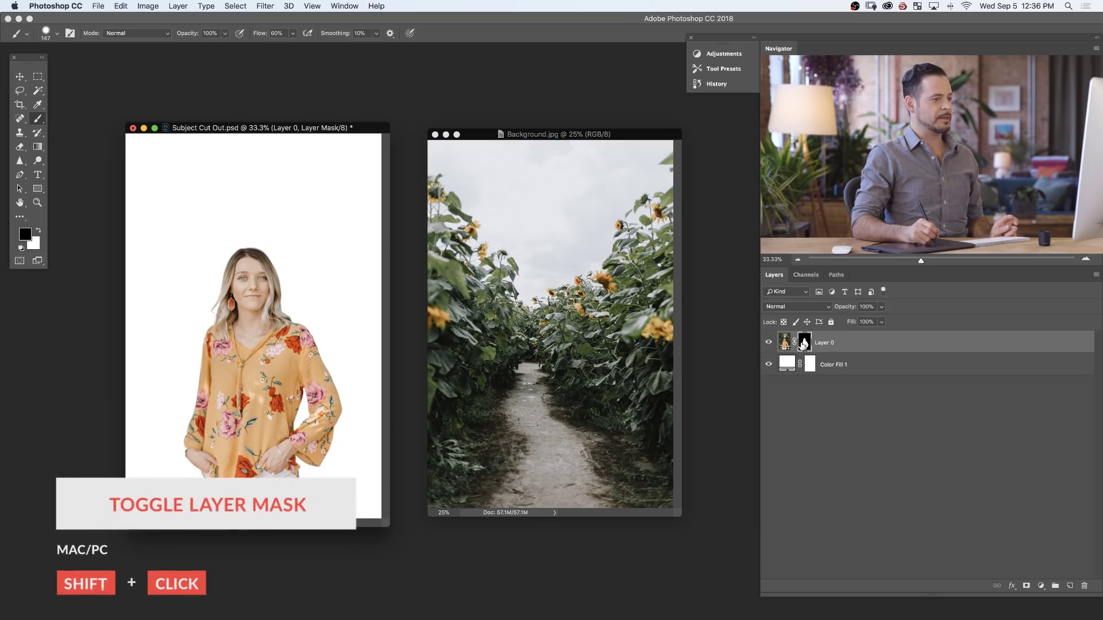
pyautogui.keyDown('shift'); pyautogui.click(805, 344); pyautogui.keyUp('shift')
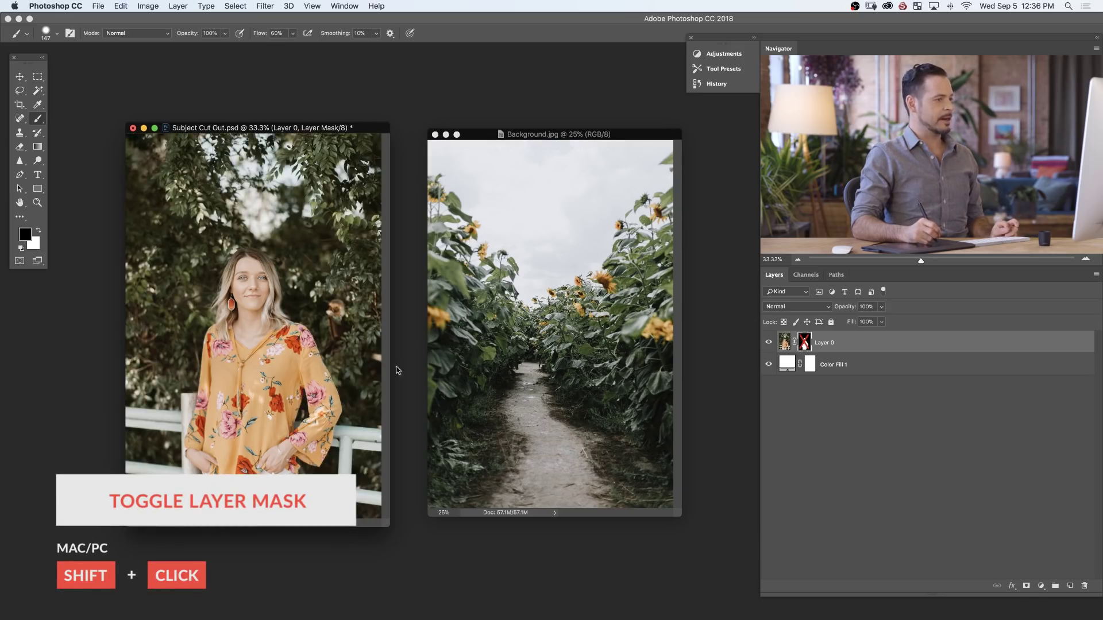
pyautogui.keyDown('shift'); pyautogui.click(804, 344); pyautogui.keyUp('shift')
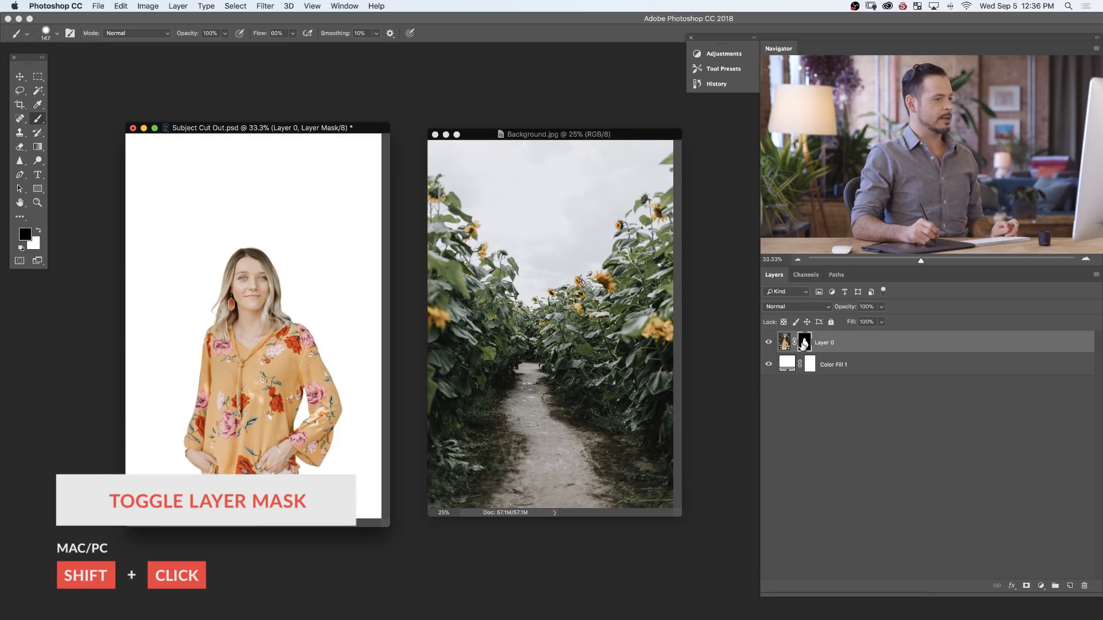
pyautogui.keyDown('shift'); pyautogui.click(804, 343); pyautogui.keyUp('shift')
pyautogui.keyDown('shift'); pyautogui.click(805, 344); pyautogui.keyUp('shift')
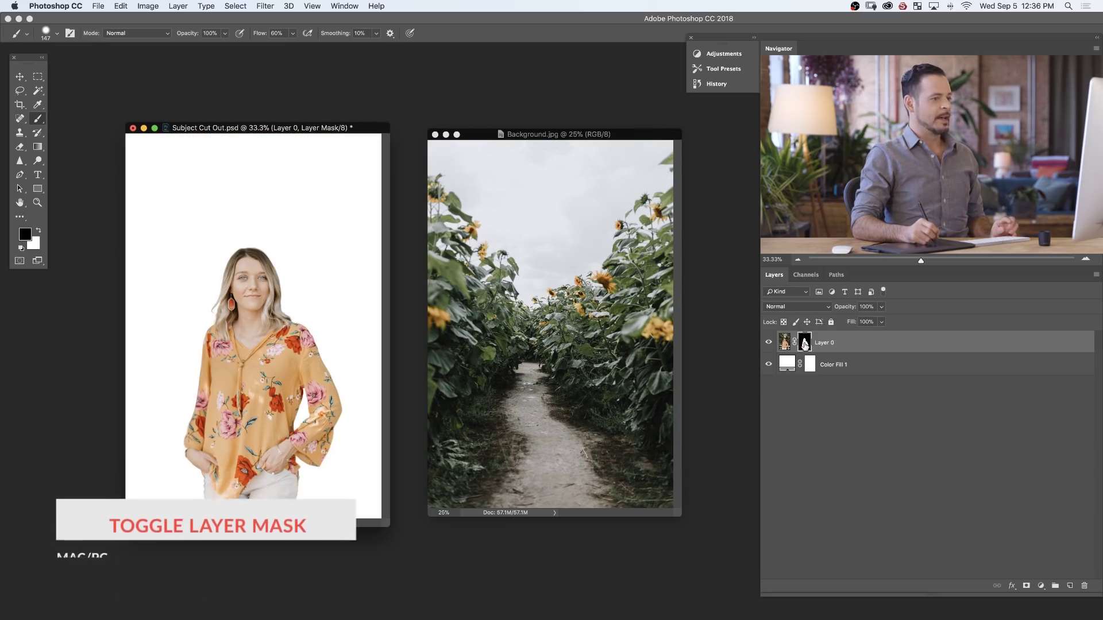
pyautogui.keyDown('alt'); pyautogui.click(805, 344); pyautogui.keyUp('alt')
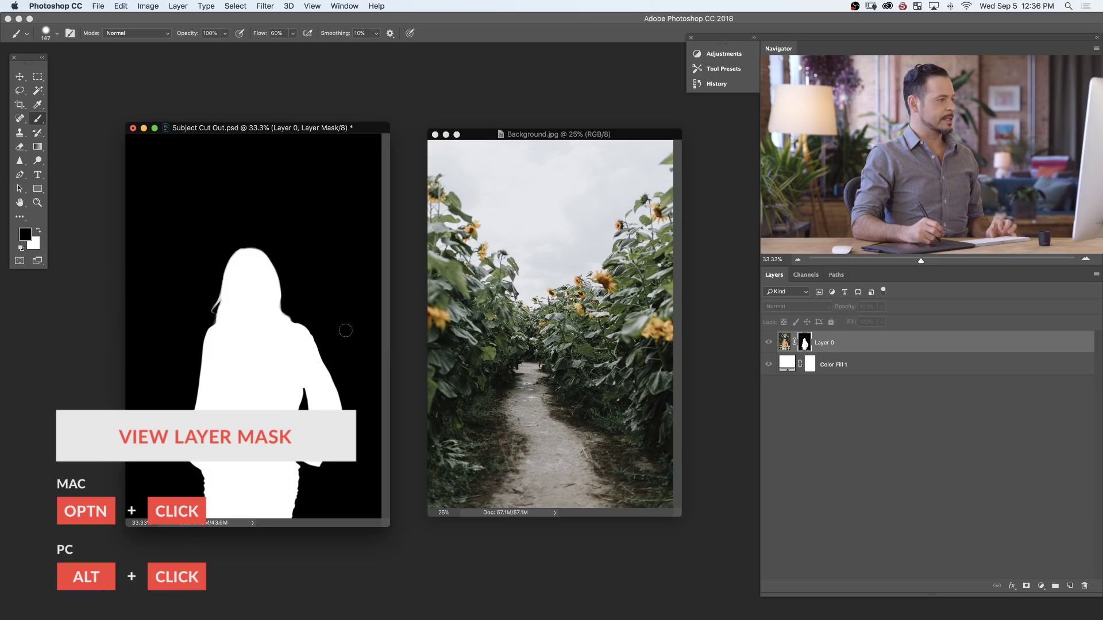
pyautogui.moveTo(220, 305); pyautogui.dragTo(225, 359)
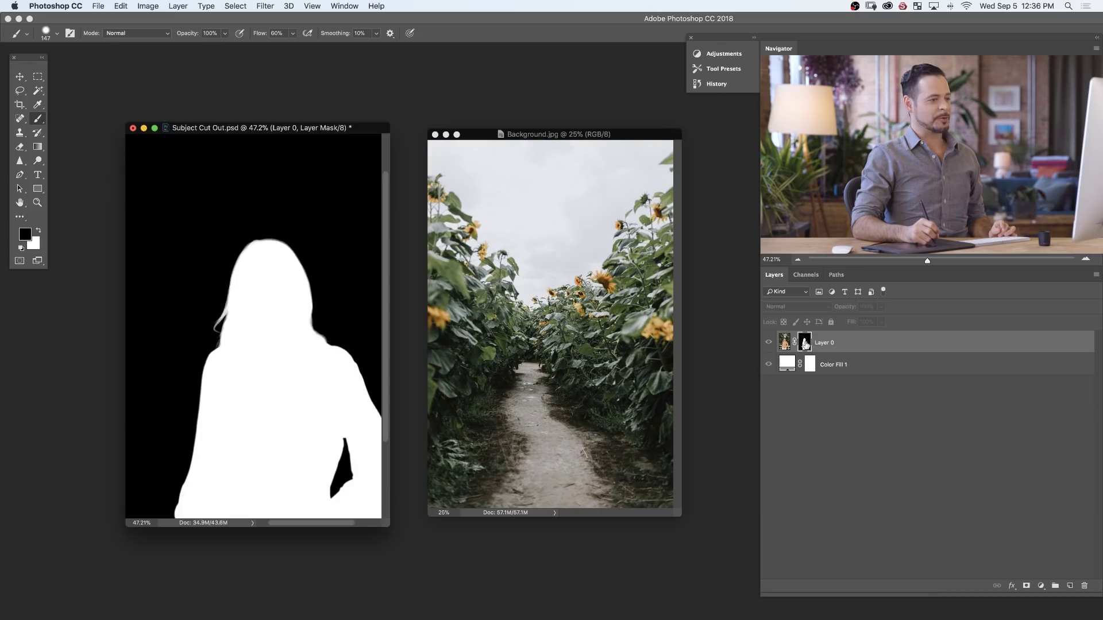
pyautogui.keyDown('alt'); pyautogui.click(804, 344); pyautogui.keyUp('alt')
pyautogui.press('super+minus')
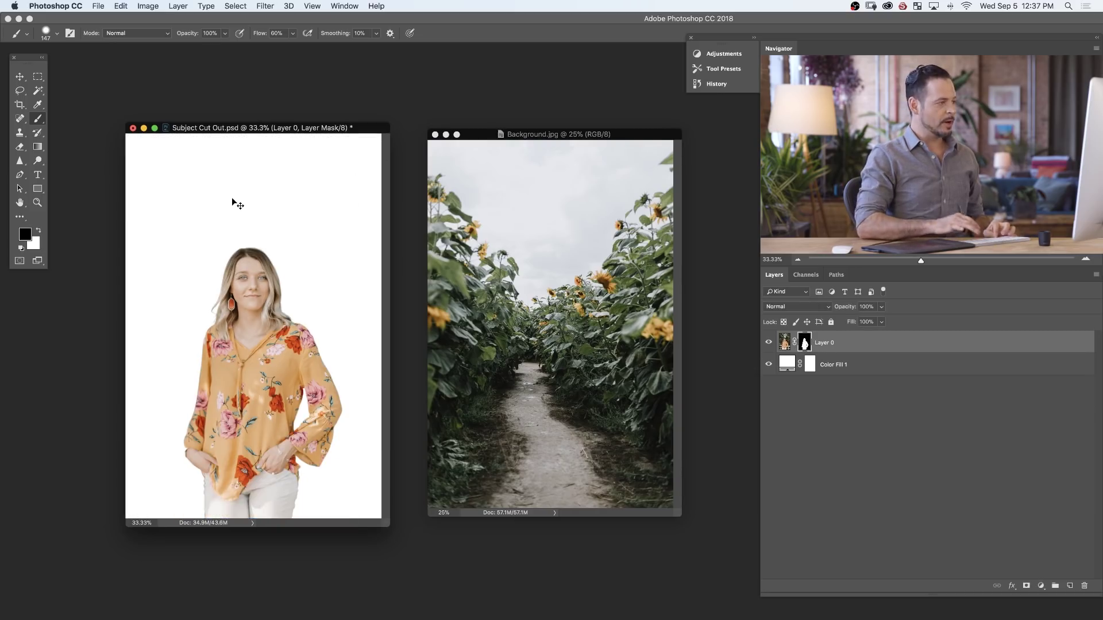
pyautogui.click(545, 138)
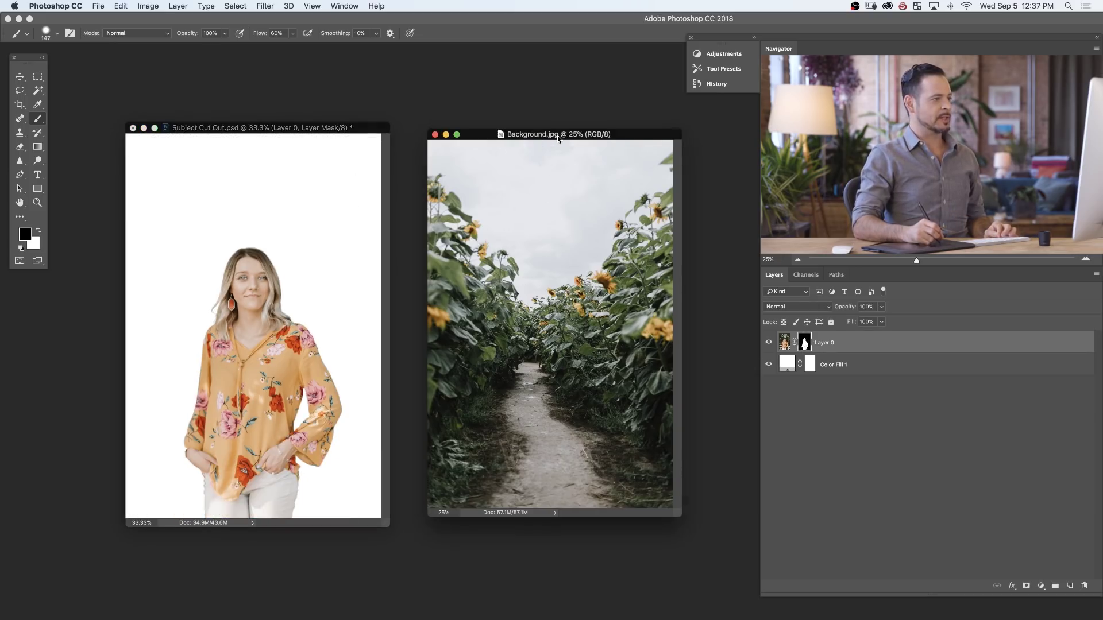
# Copy the sunflower path photo into Subject Cut Out.psd as Layer 1 beneath the woman
pyautogui.click(22, 79)
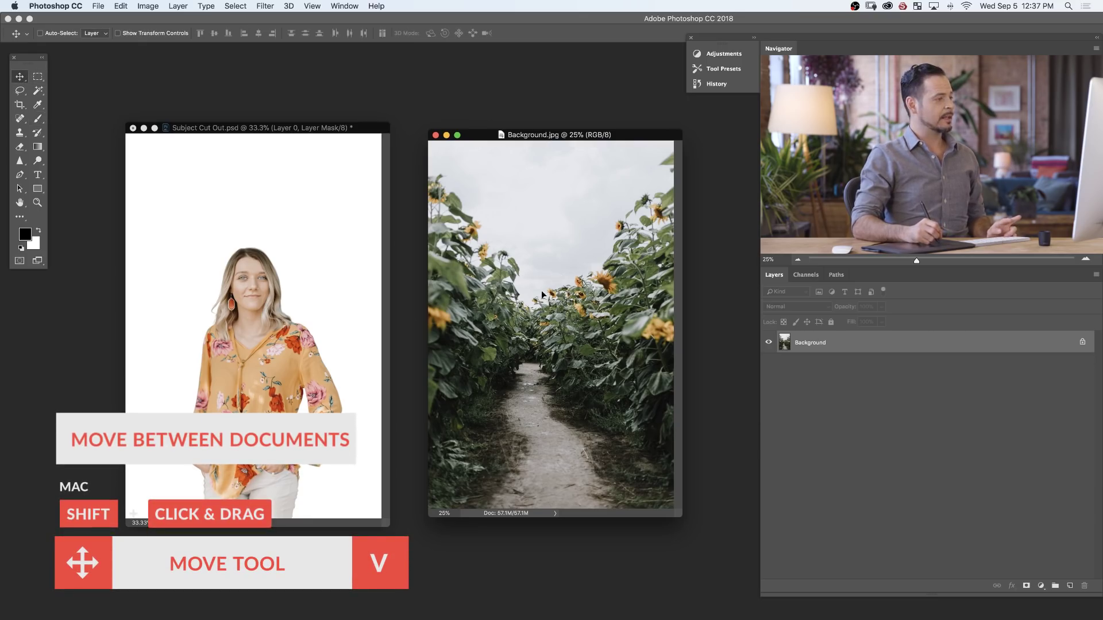
pyautogui.moveTo(300, 332); pyautogui.dragTo(322, 330)
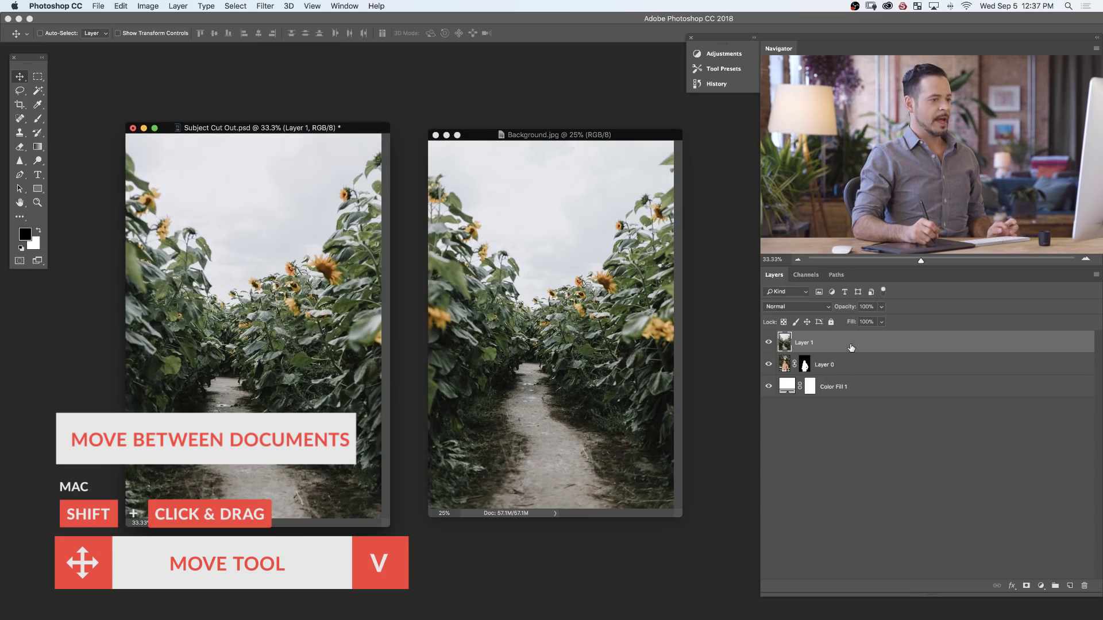
pyautogui.moveTo(852, 345); pyautogui.dragTo(851, 369)
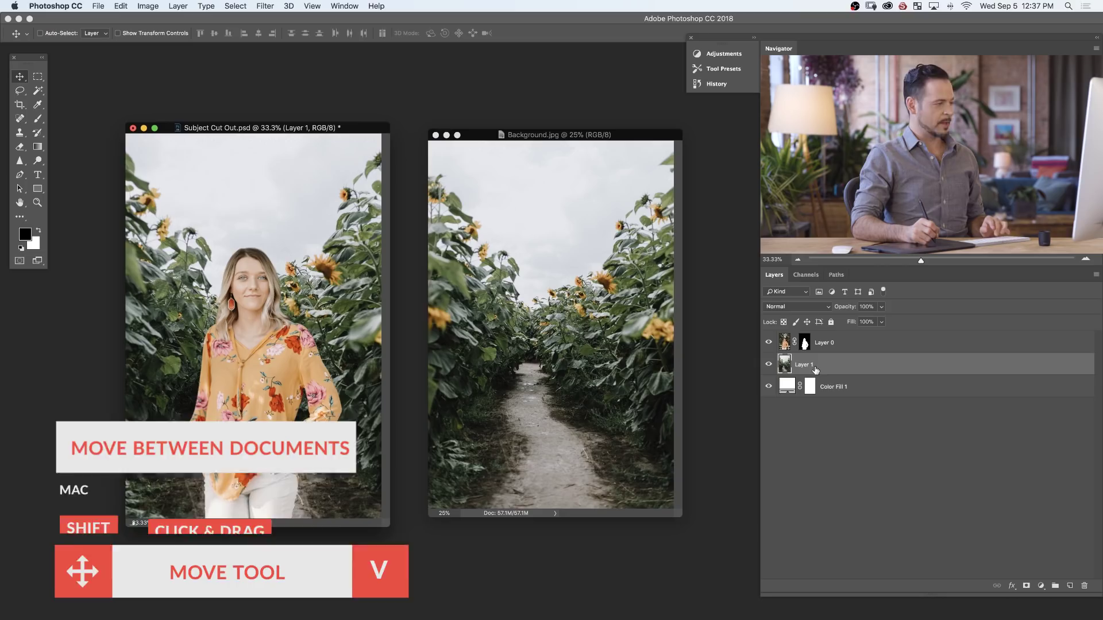
pyautogui.press('f')
pyautogui.moveTo(566, 248); pyautogui.dragTo(438, 248)
pyautogui.moveTo(489, 418); pyautogui.dragTo(462, 381)
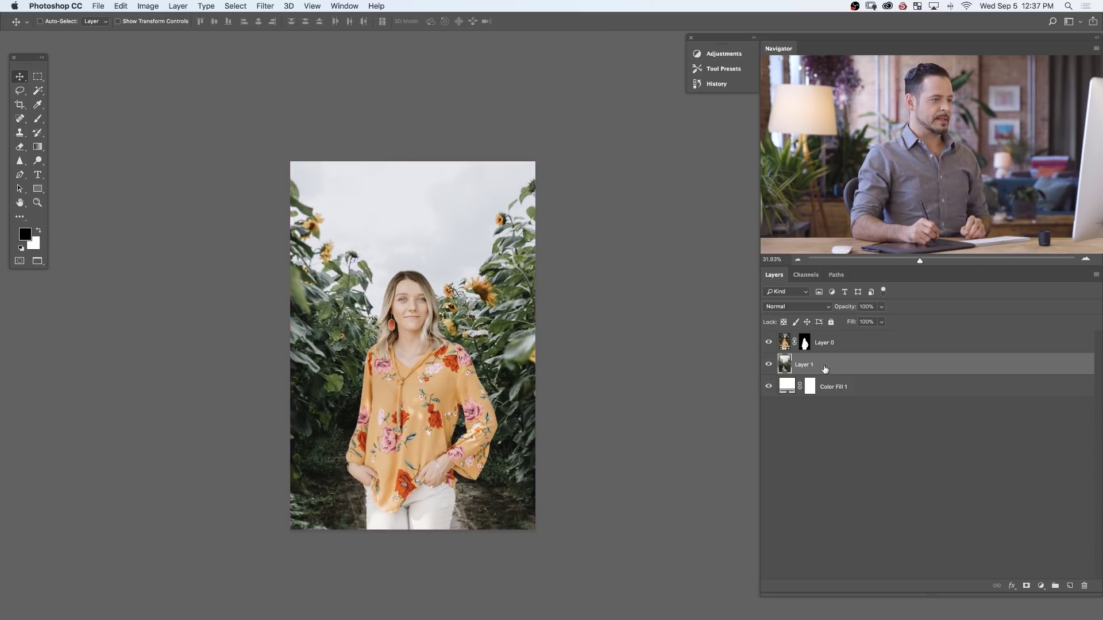
# Free-transform sunflower Layer 1 about 565 px down and commit the move
pyautogui.press('super+t')
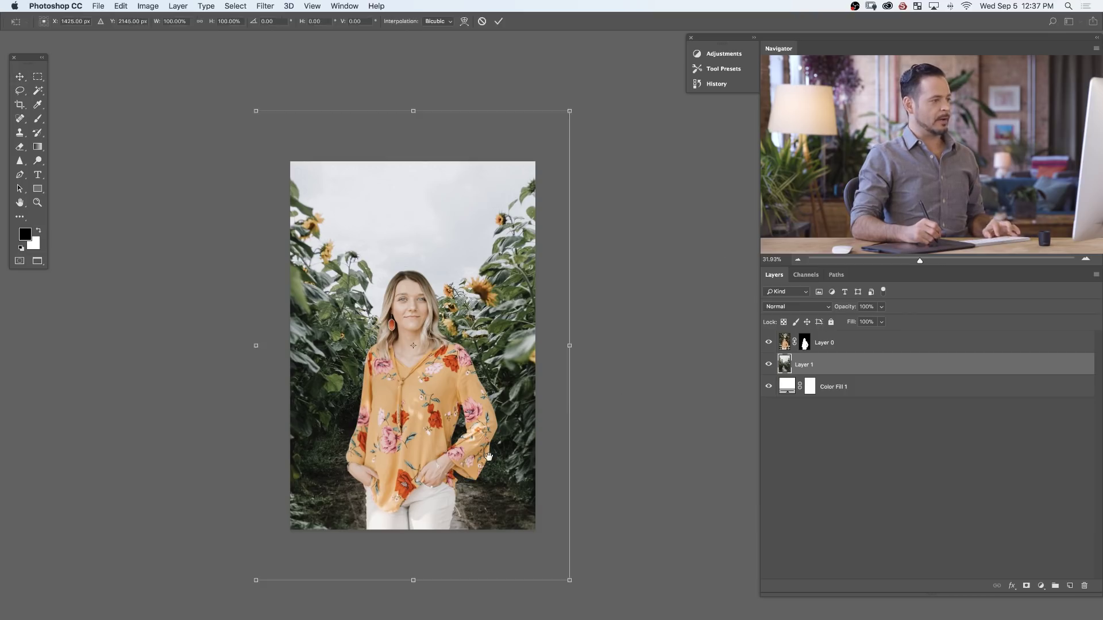
pyautogui.moveTo(508, 317); pyautogui.dragTo(505, 394)
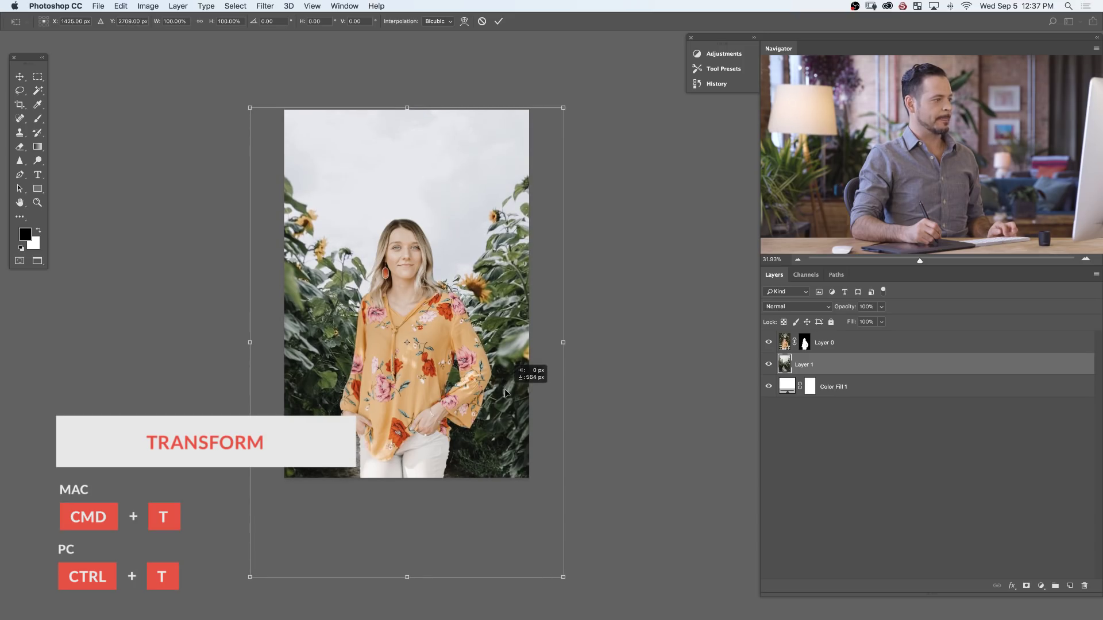
pyautogui.moveTo(505, 394); pyautogui.dragTo(506, 395)
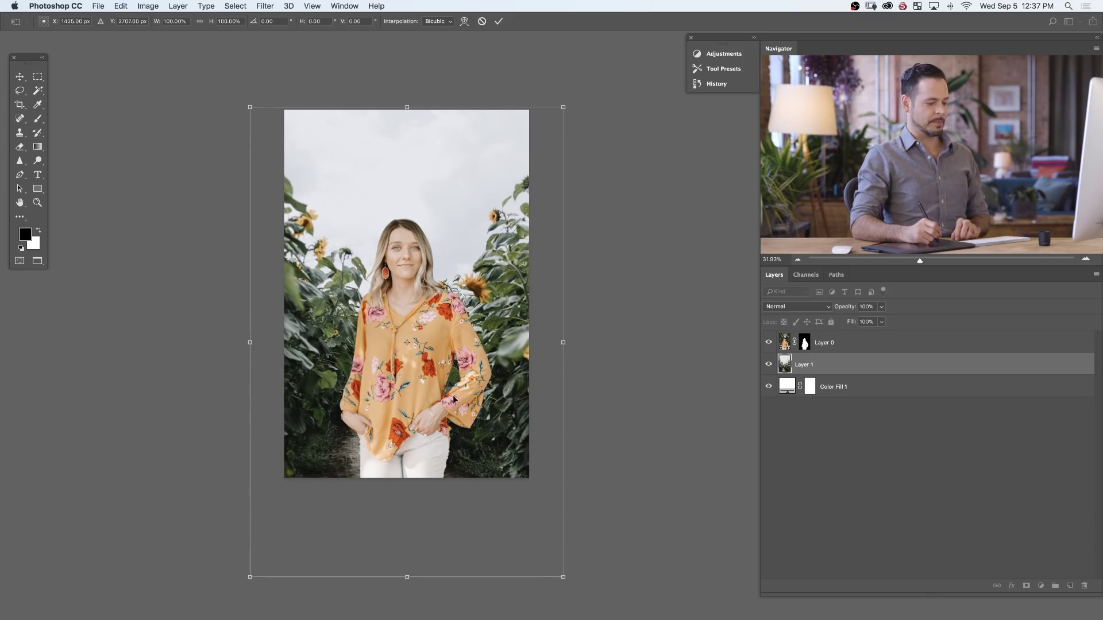
pyautogui.press('Return')
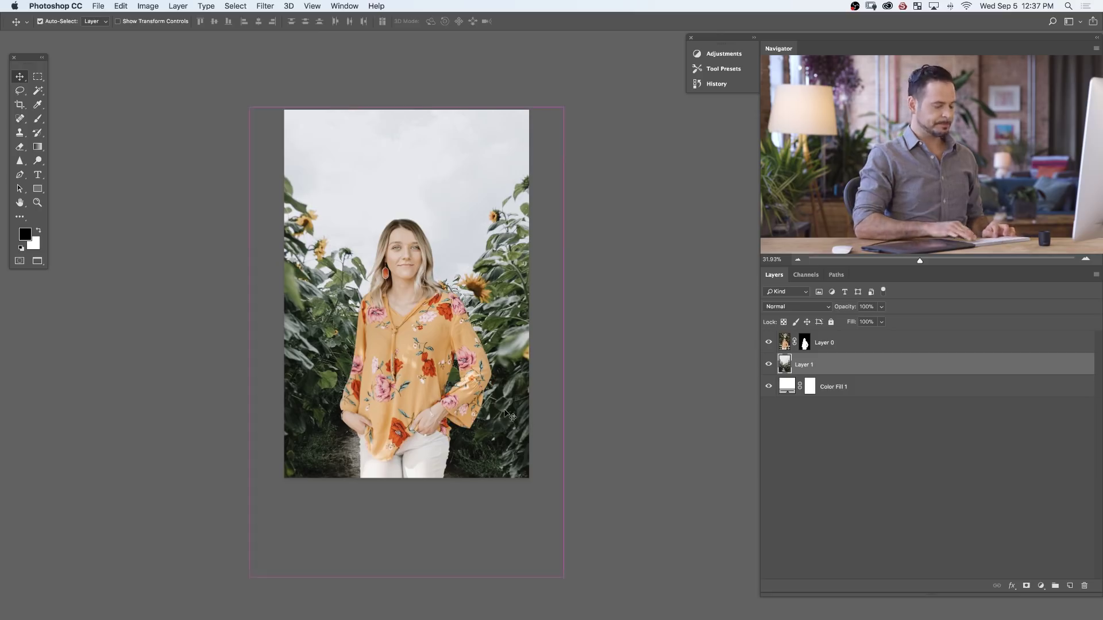
pyautogui.press('super+1')
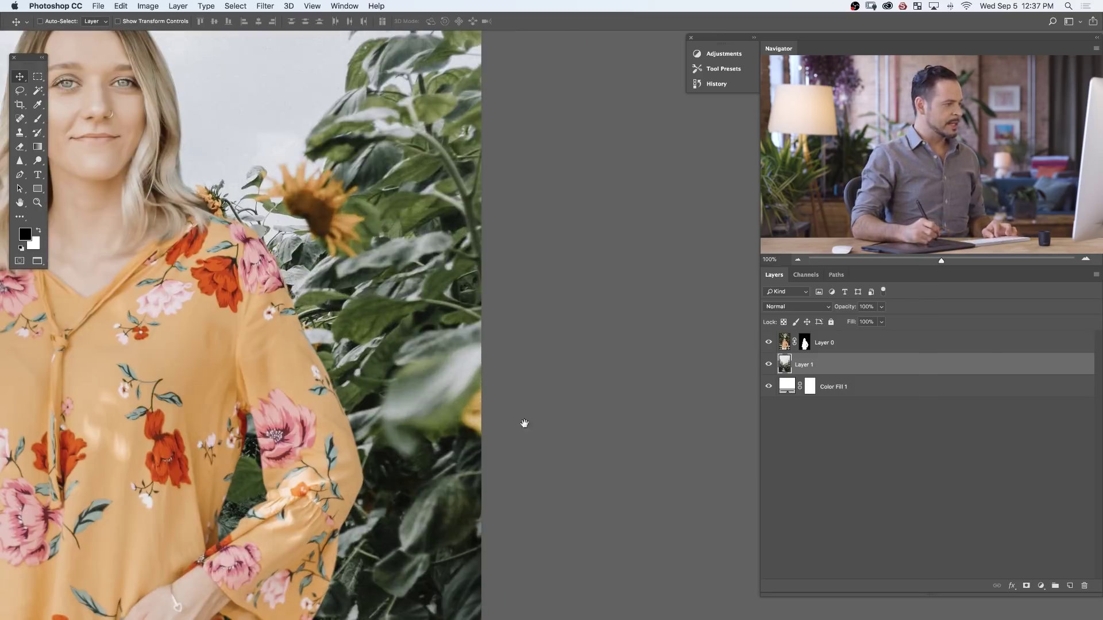
# Inspect the edges at 100%, then convert sunflower Layer 1 to a Smart Object
pyautogui.scroll(-5, 437, 390)
pyautogui.hscroll(-5, 436, 391)
pyautogui.scroll(5, 163, 250)
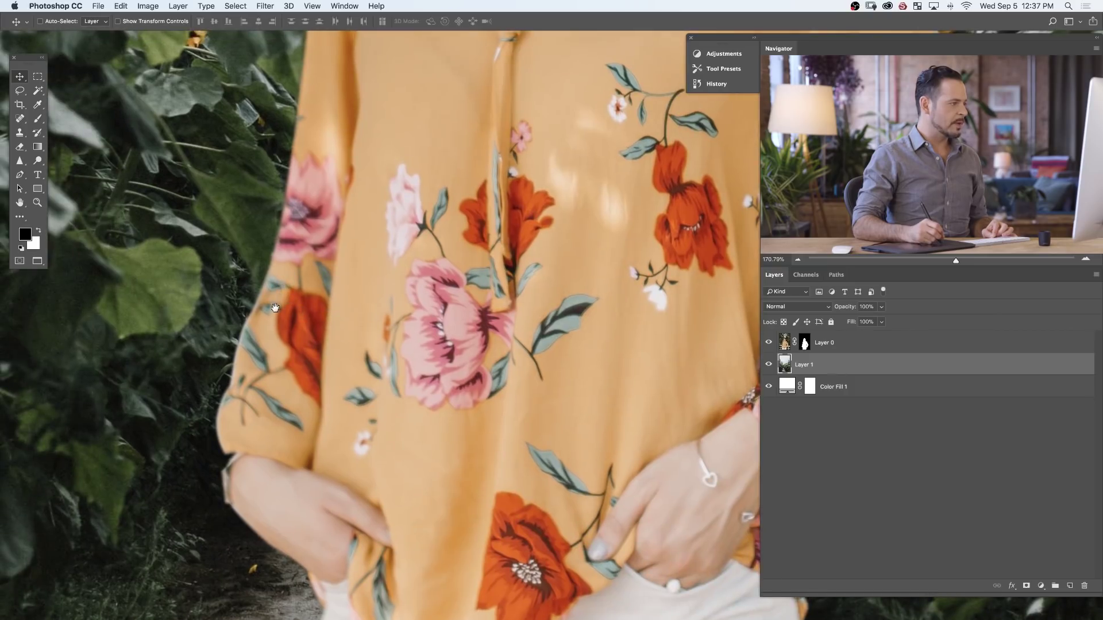
pyautogui.scroll(5, 275, 308)
pyautogui.hscroll(-5, 275, 308)
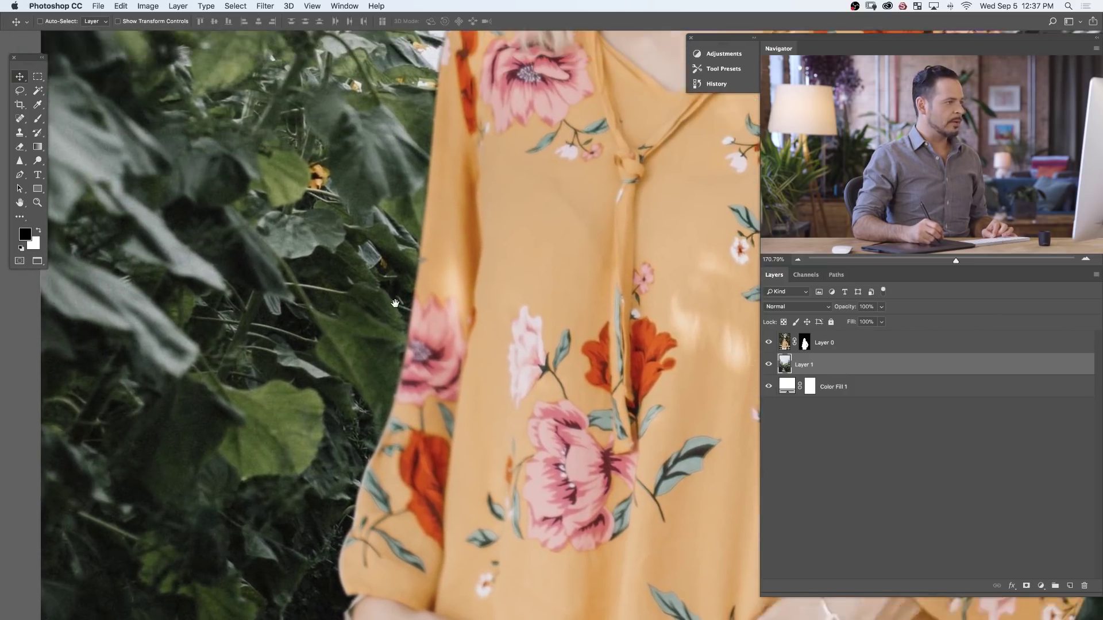
pyautogui.scroll(2, 395, 303)
pyautogui.scroll(-3, 405, 304)
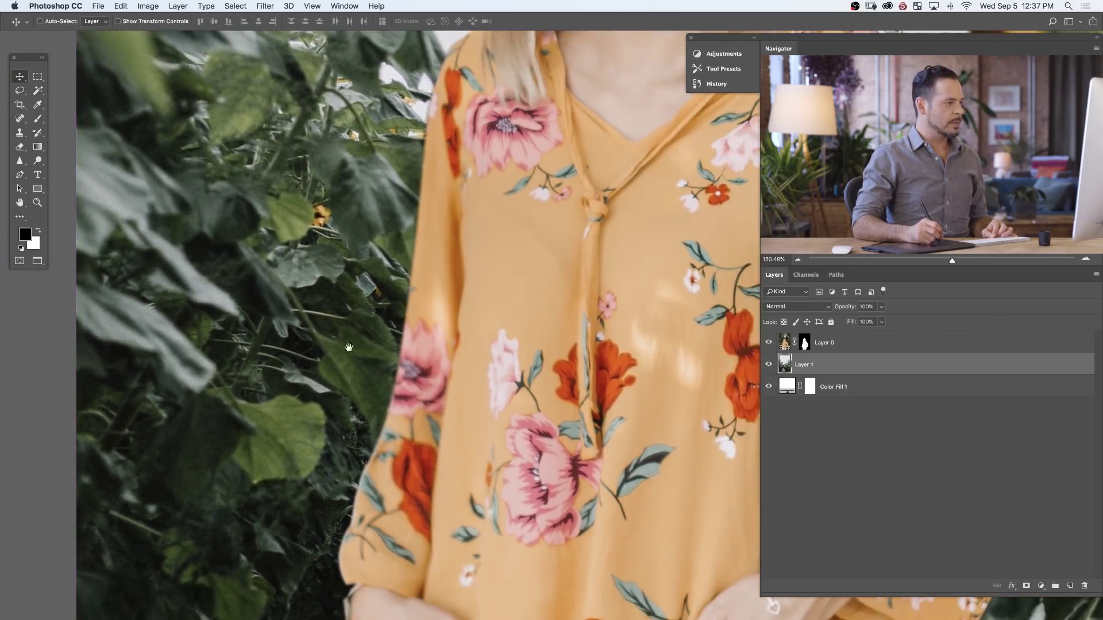
pyautogui.scroll(-3, 349, 347)
pyautogui.hscroll(2, 349, 347)
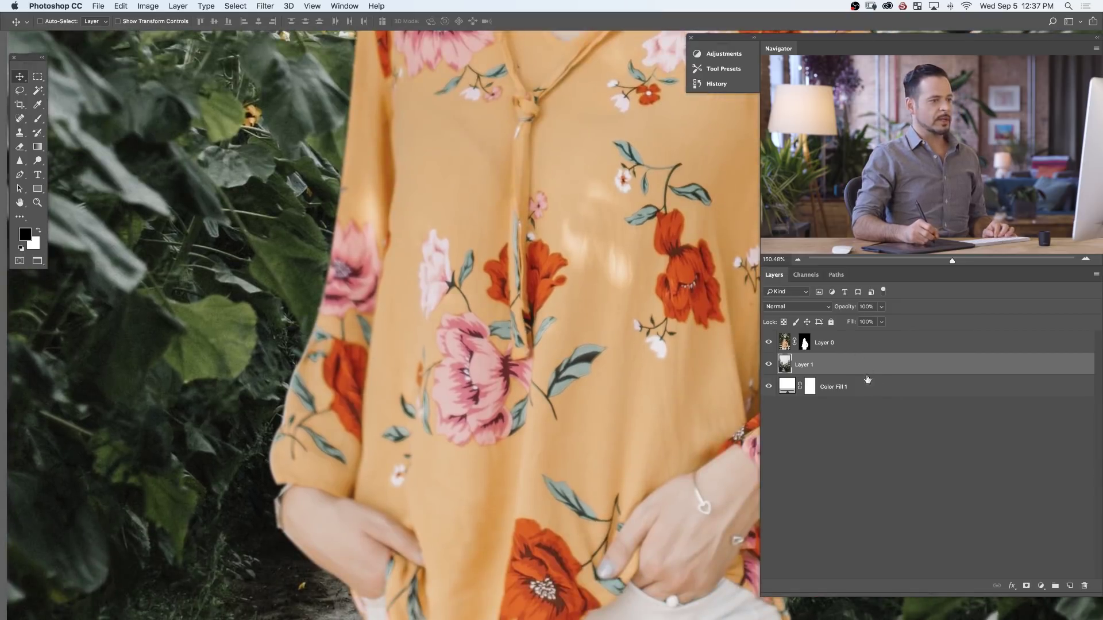
pyautogui.rightClick(851, 368)
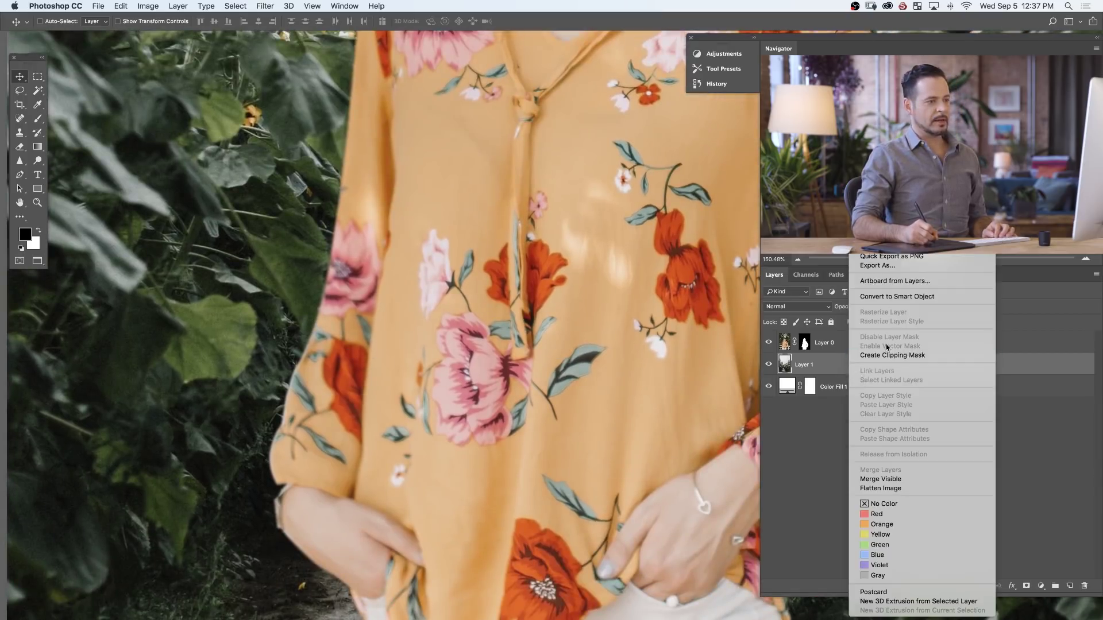
pyautogui.click(907, 300)
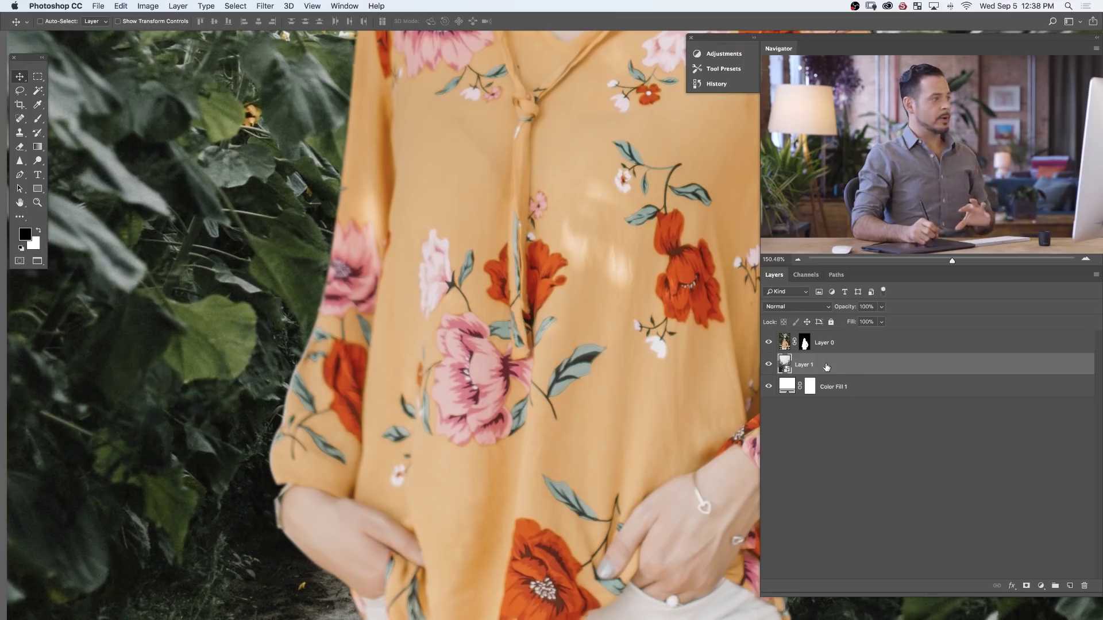
# Apply a 4-pixel Box Blur smart filter to sunflower Layer 1
pyautogui.click(266, 6)
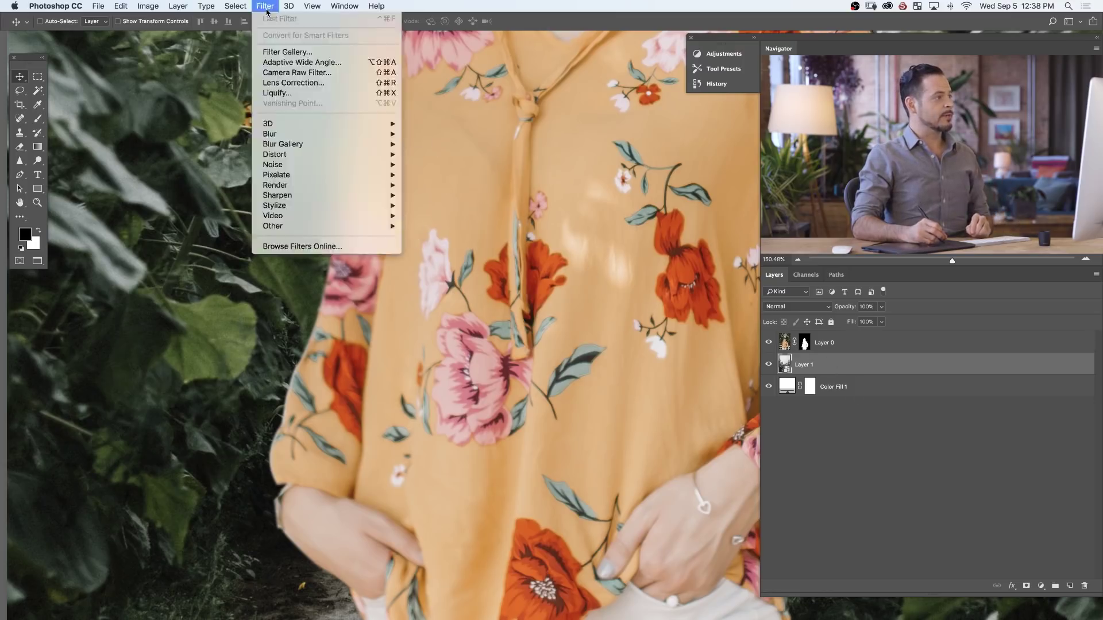
pyautogui.moveTo(288, 136)
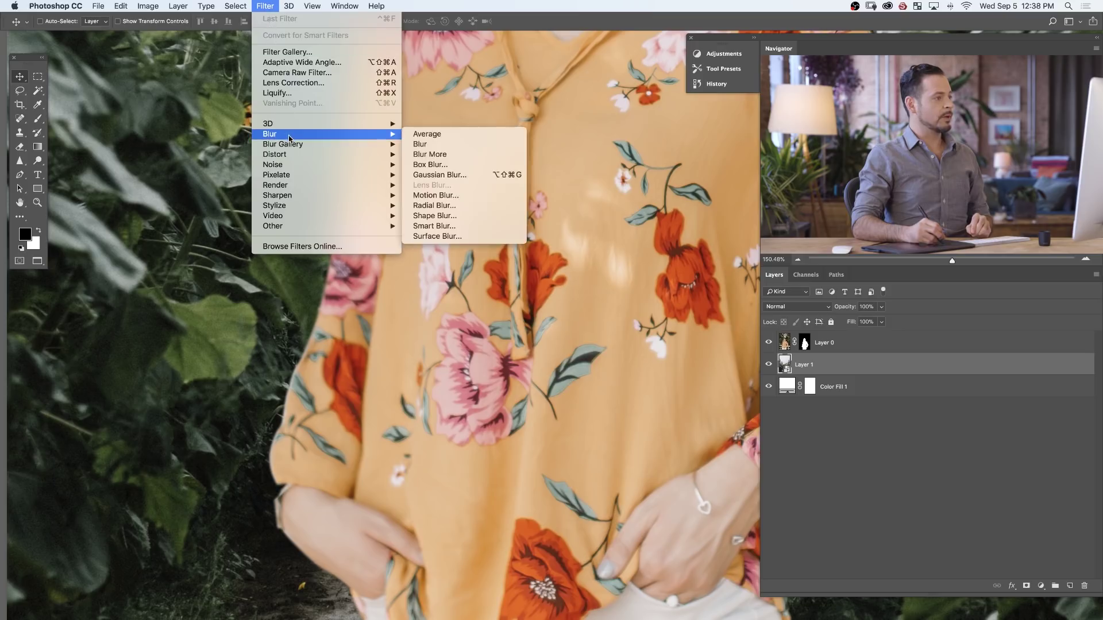
pyautogui.click(440, 166)
pyautogui.moveTo(271, 165); pyautogui.dragTo(476, 162)
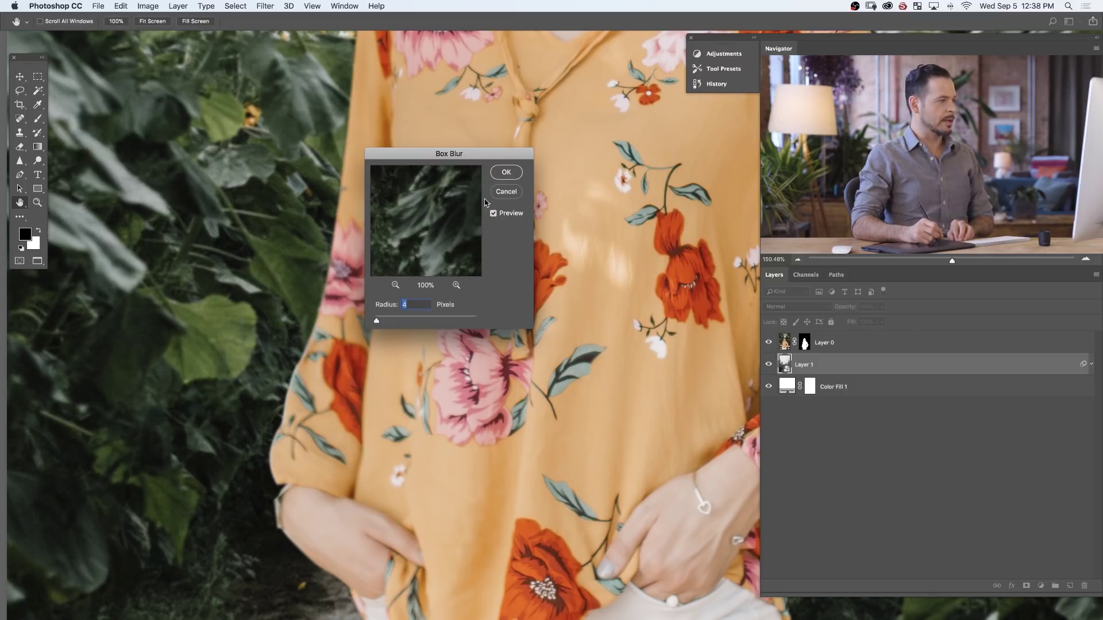
pyautogui.click(505, 172)
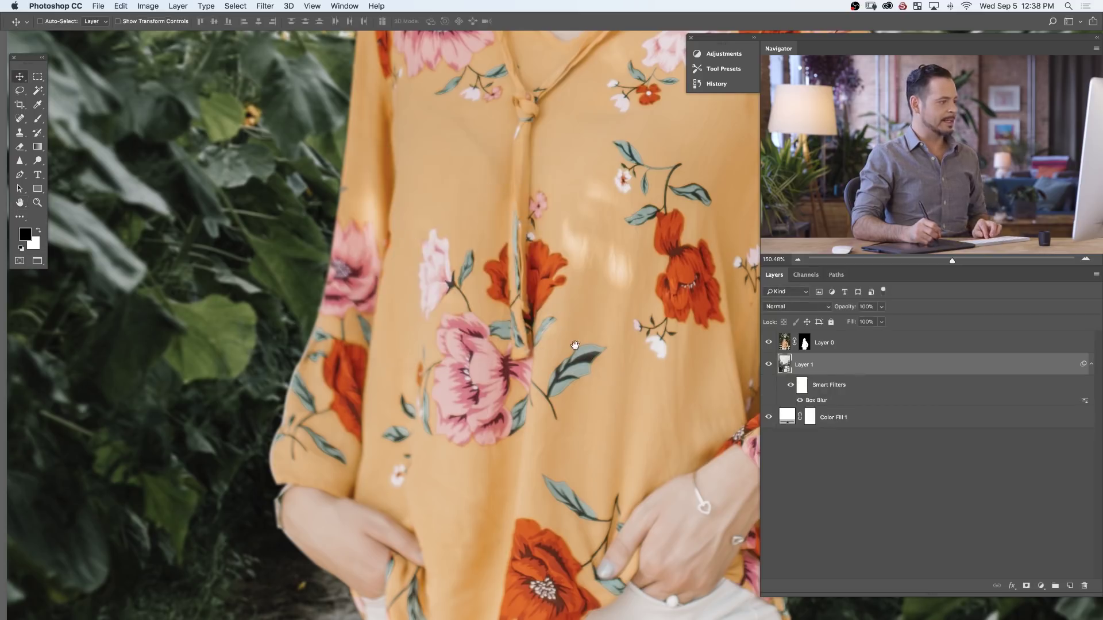
pyautogui.moveTo(575, 345); pyautogui.dragTo(403, 342)
pyautogui.scroll(-5, 363, 373)
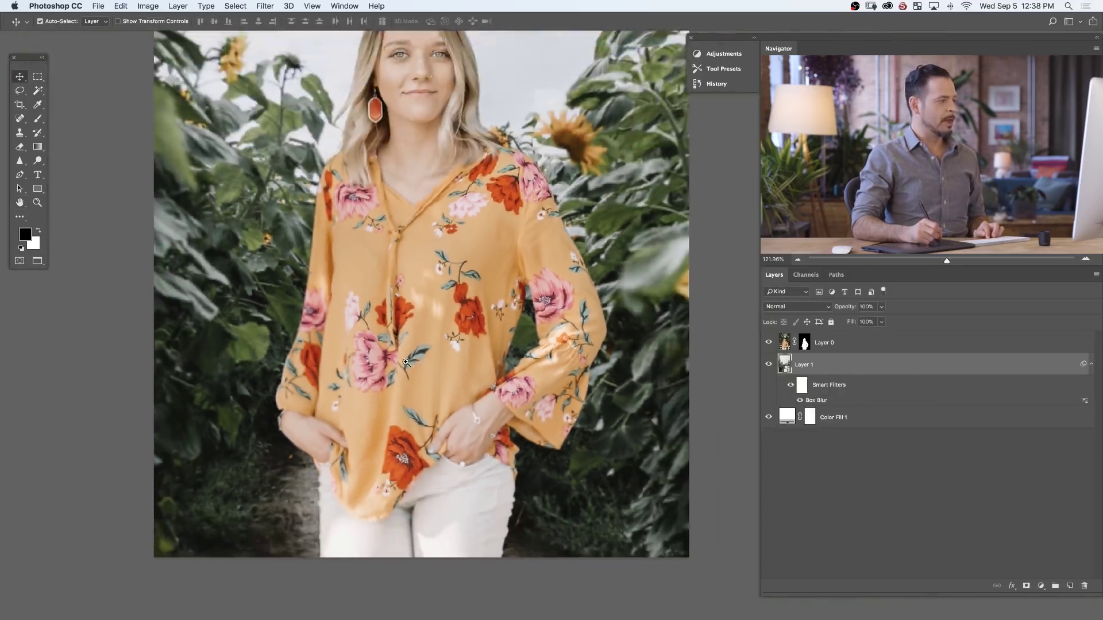
pyautogui.scroll(-1, 435, 368)
pyautogui.moveTo(518, 340); pyautogui.dragTo(490, 345)
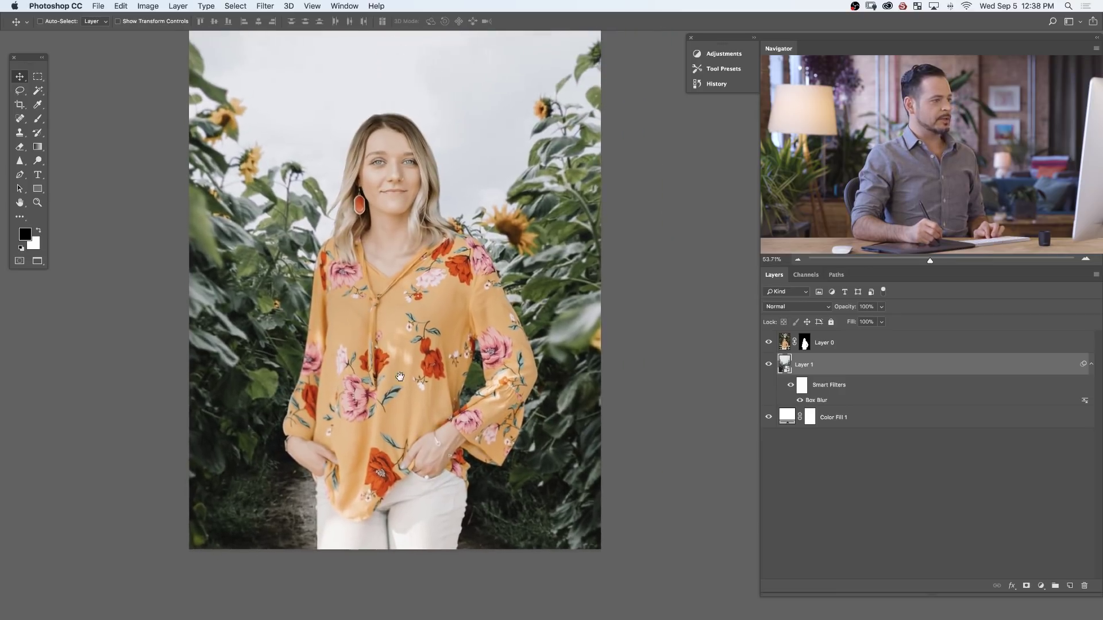
pyautogui.click(769, 345)
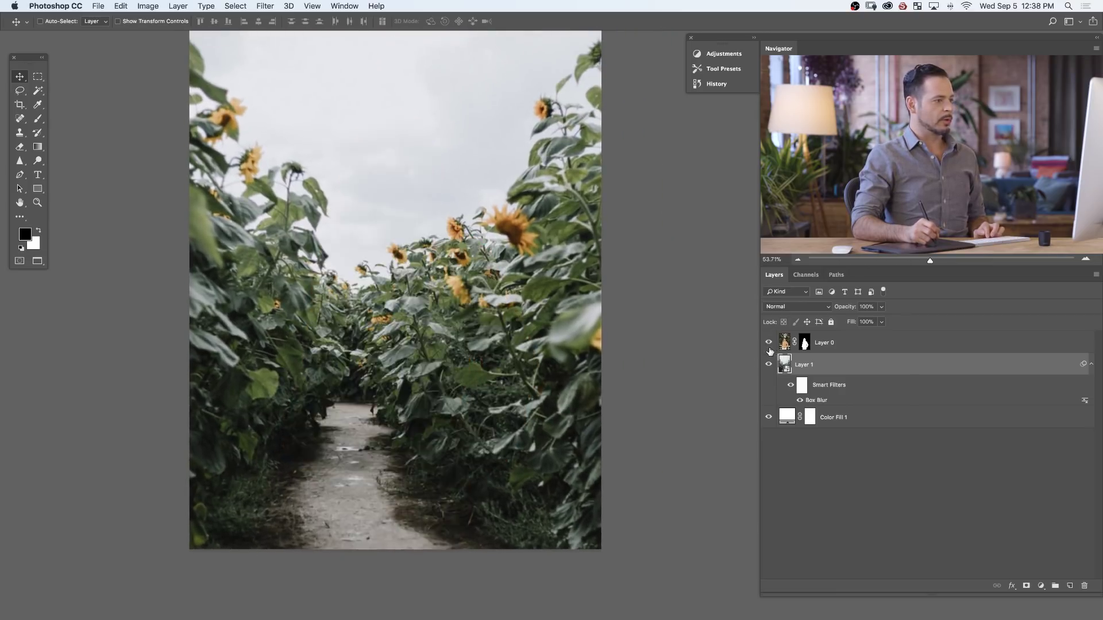
pyautogui.click(769, 345)
pyautogui.click(769, 345)
pyautogui.click(769, 345)
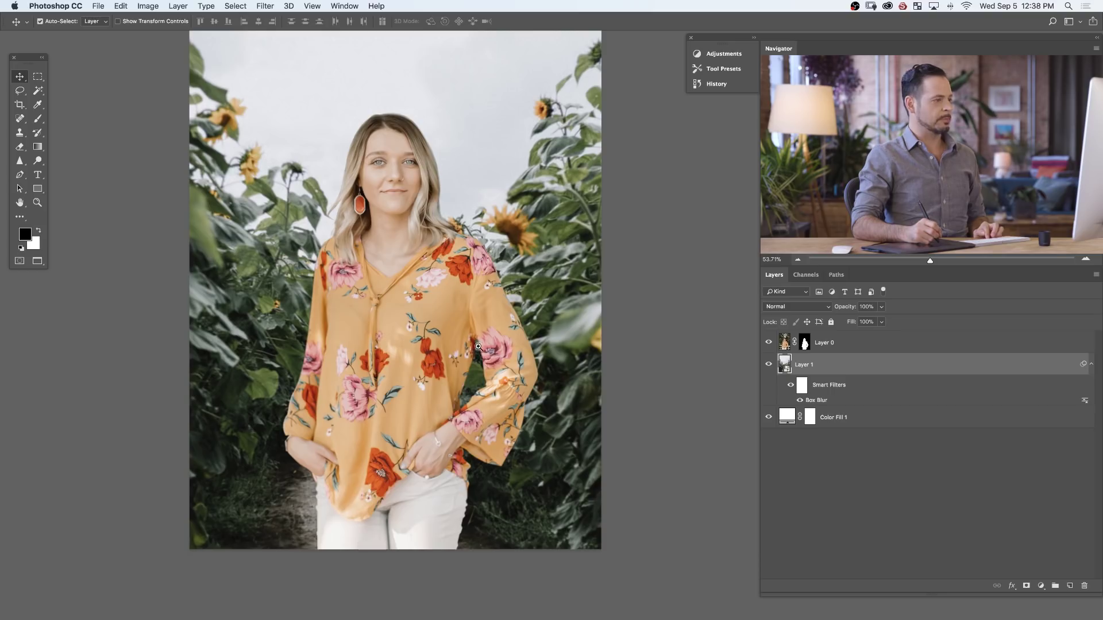
pyautogui.scroll(-1, 478, 346)
pyautogui.moveTo(446, 336); pyautogui.dragTo(452, 377)
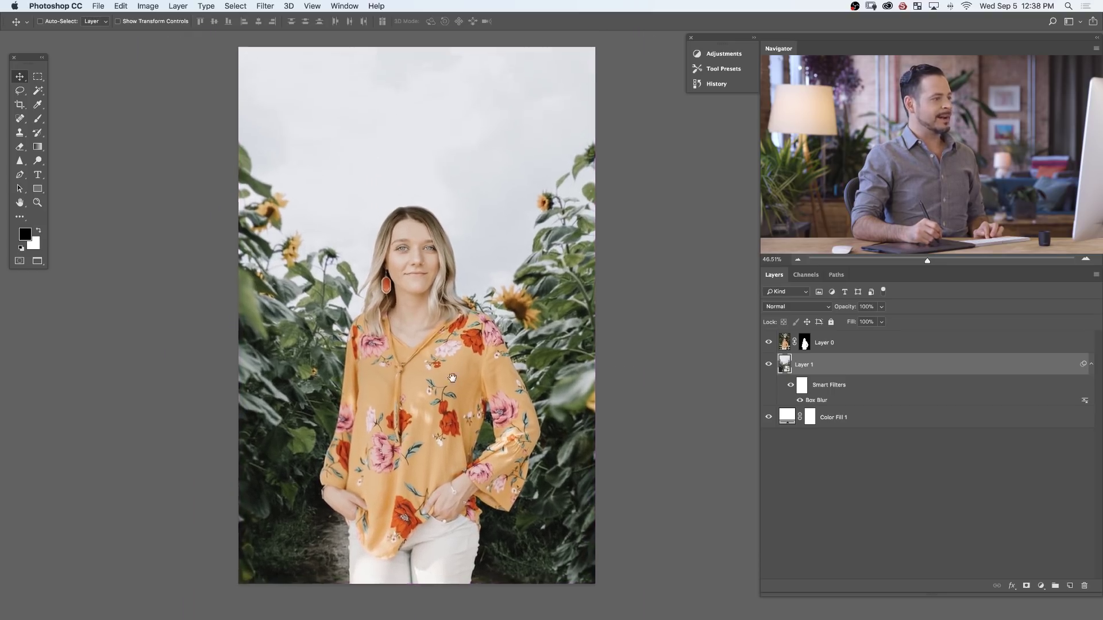
pyautogui.scroll(-1, 451, 378)
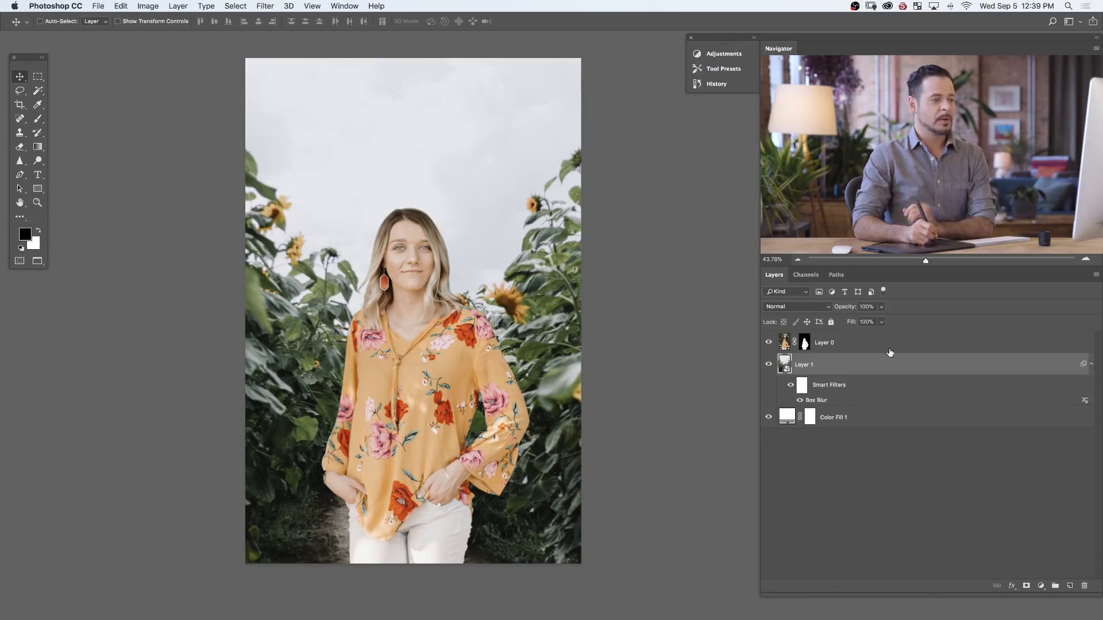
pyautogui.click(889, 350)
# Add a Threshold adjustment layer above the woman's layer
pyautogui.click(1040, 586)
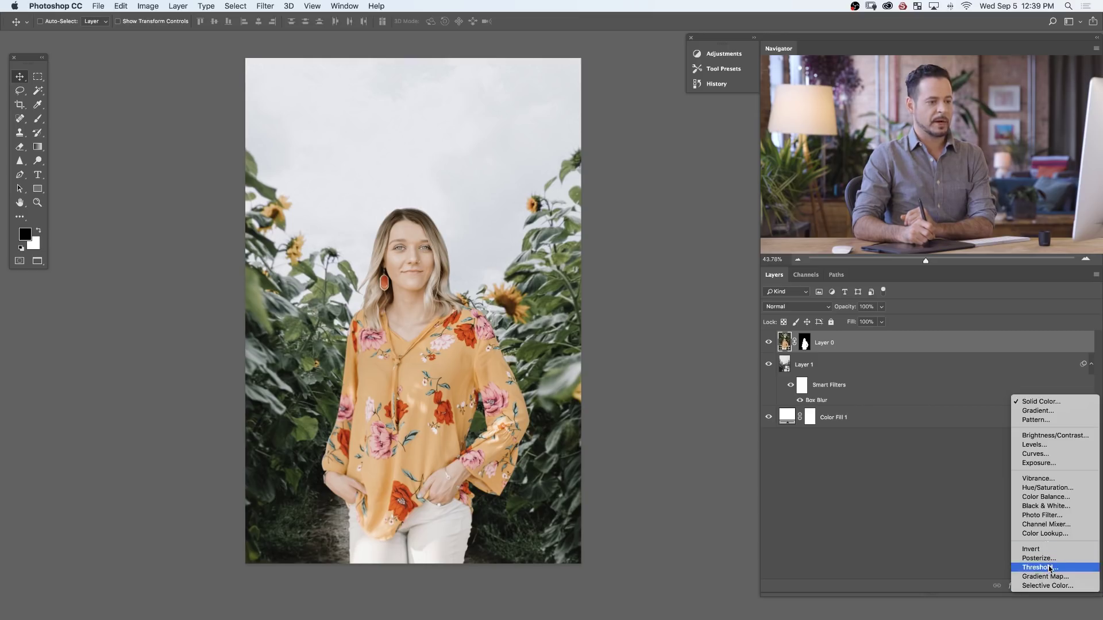
pyautogui.click(1050, 569)
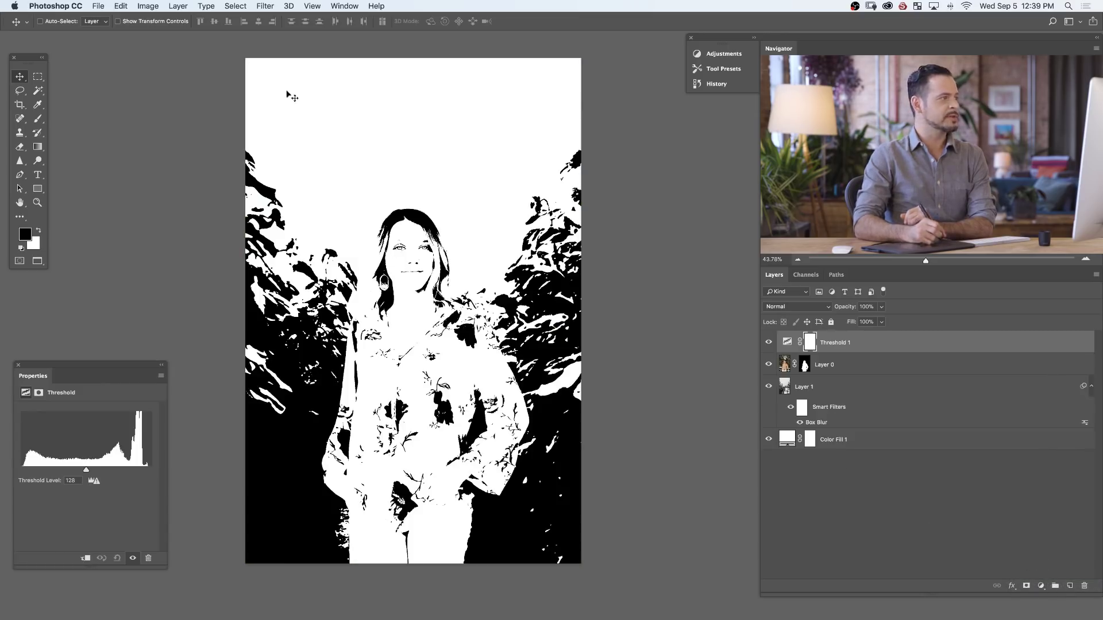
pyautogui.click(178, 7)
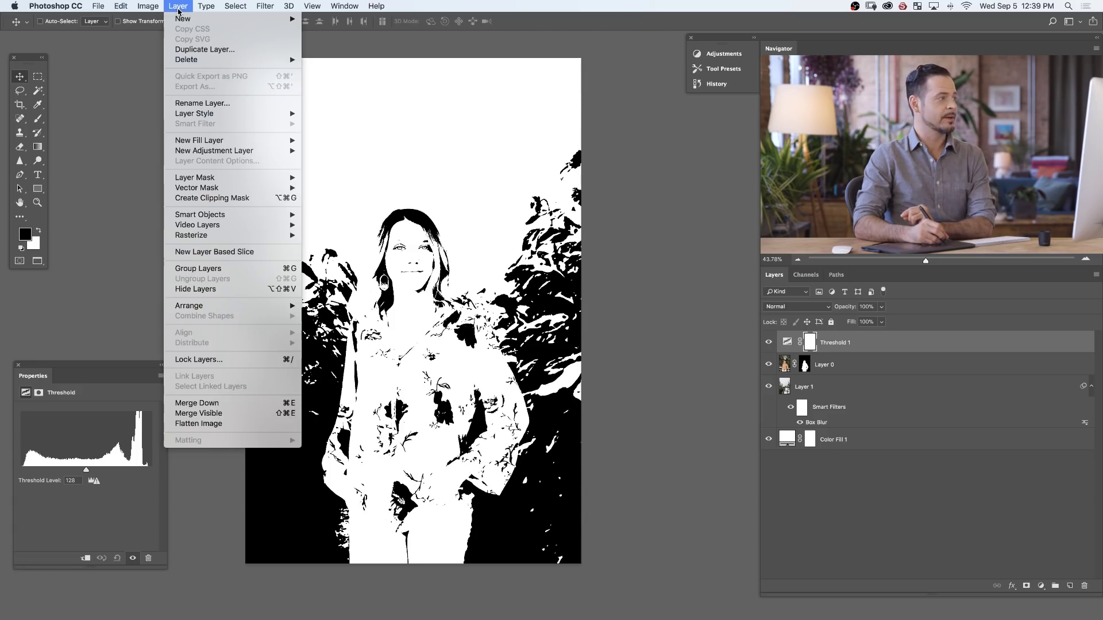
pyautogui.moveTo(207, 151)
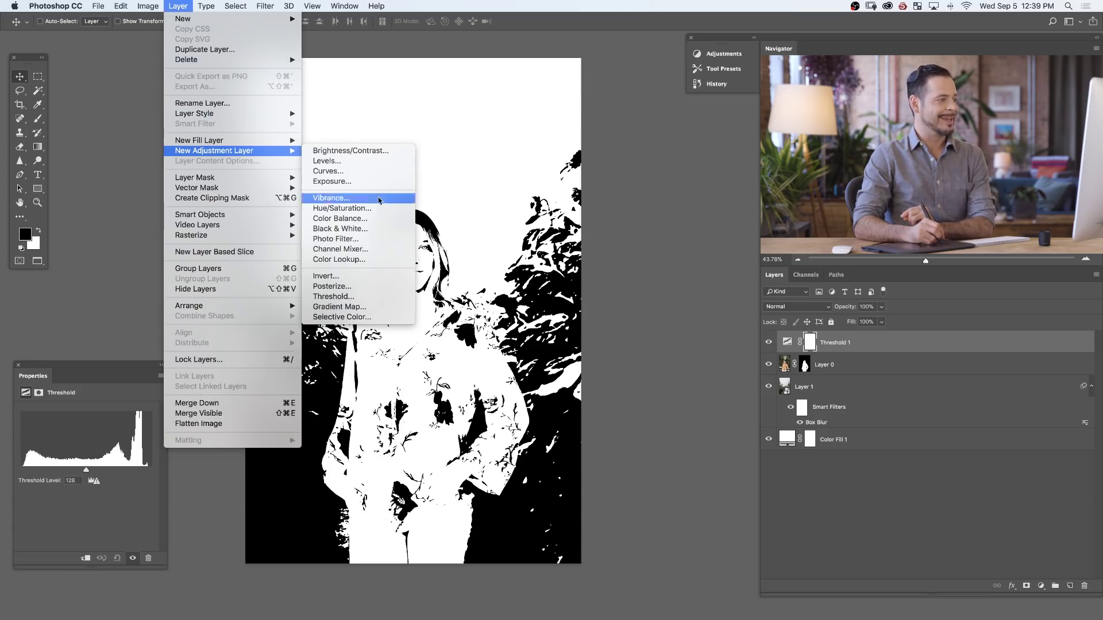
pyautogui.click(636, 282)
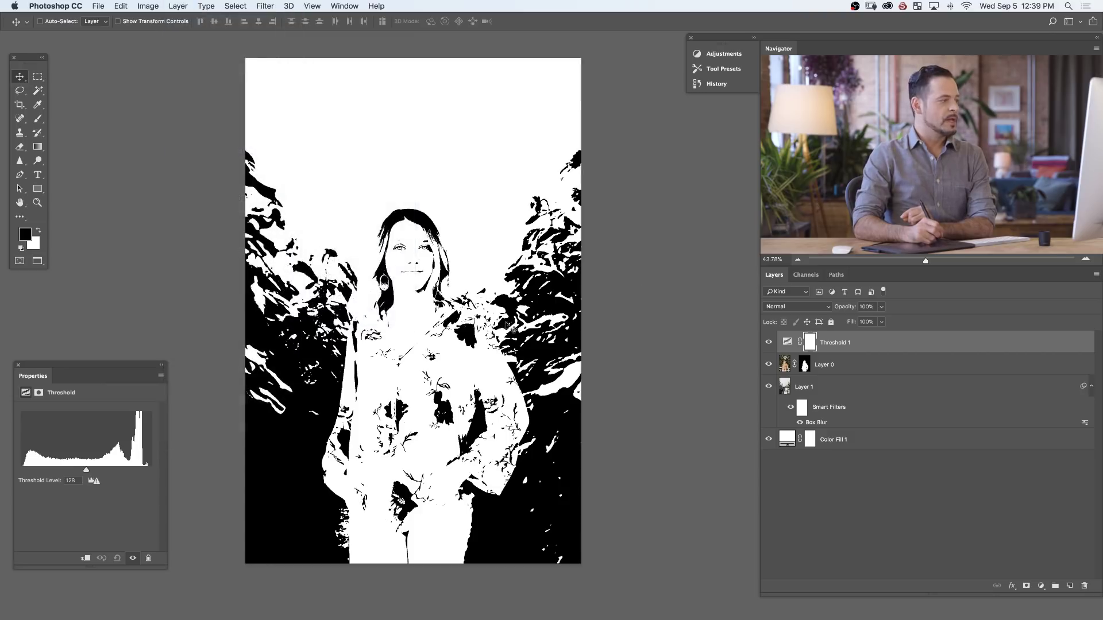
# Set the threshold level to 135, rendering the composite pure black and white
pyautogui.moveTo(121, 368); pyautogui.dragTo(197, 168)
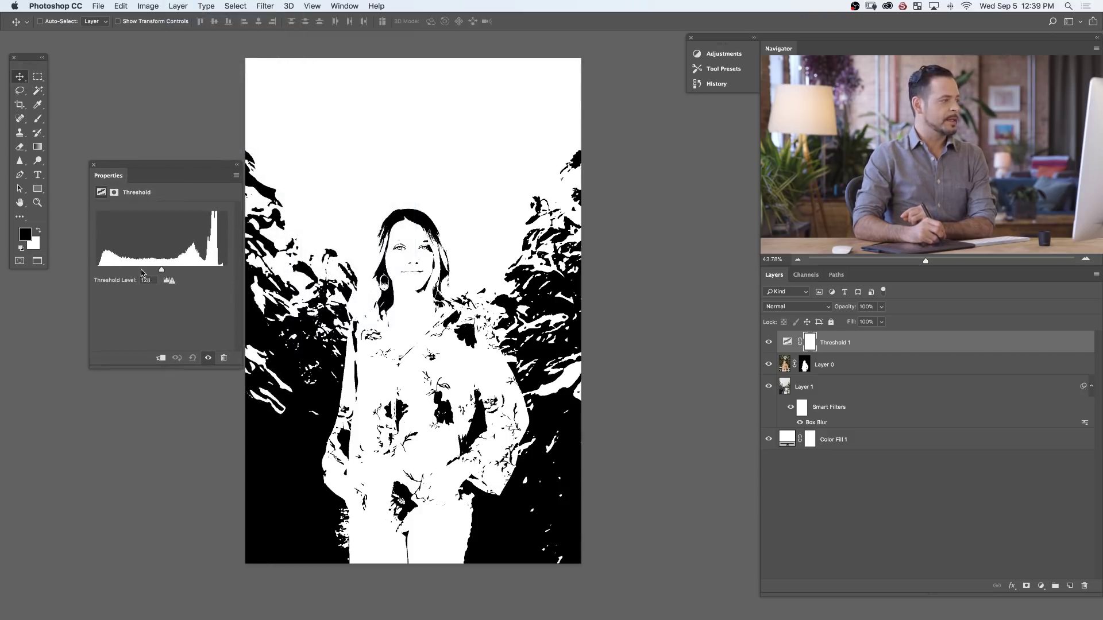
pyautogui.moveTo(160, 267); pyautogui.dragTo(169, 270)
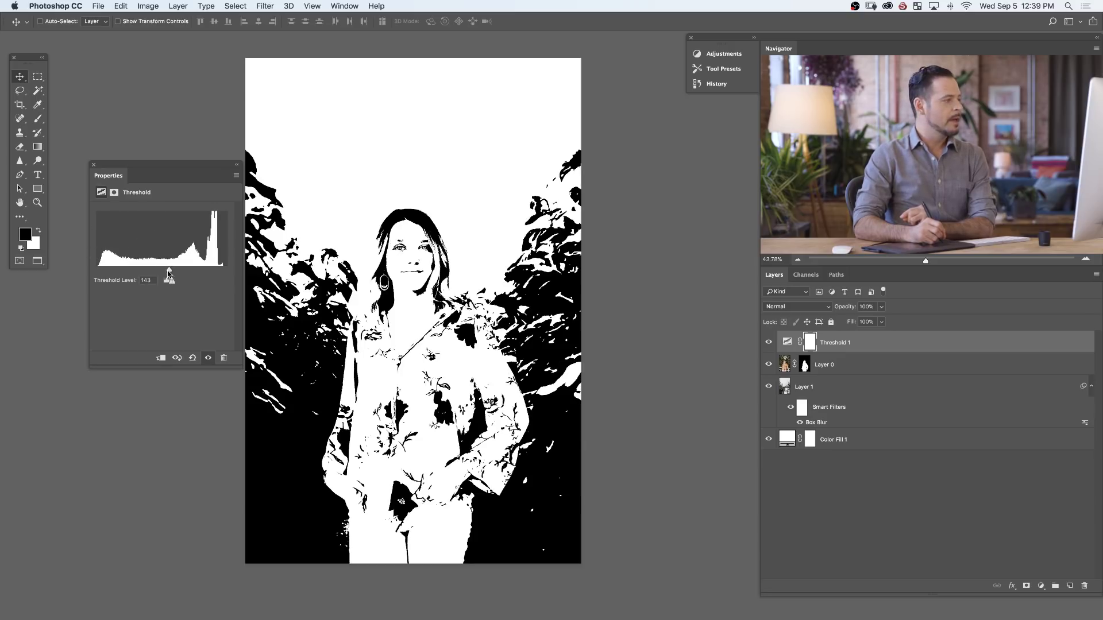
pyautogui.moveTo(170, 268)
pyautogui.mouseDown()
pyautogui.moveTo(182, 269)
pyautogui.moveTo(124, 270)
pyautogui.moveTo(199, 269)
pyautogui.moveTo(167, 266)
pyautogui.mouseUp()
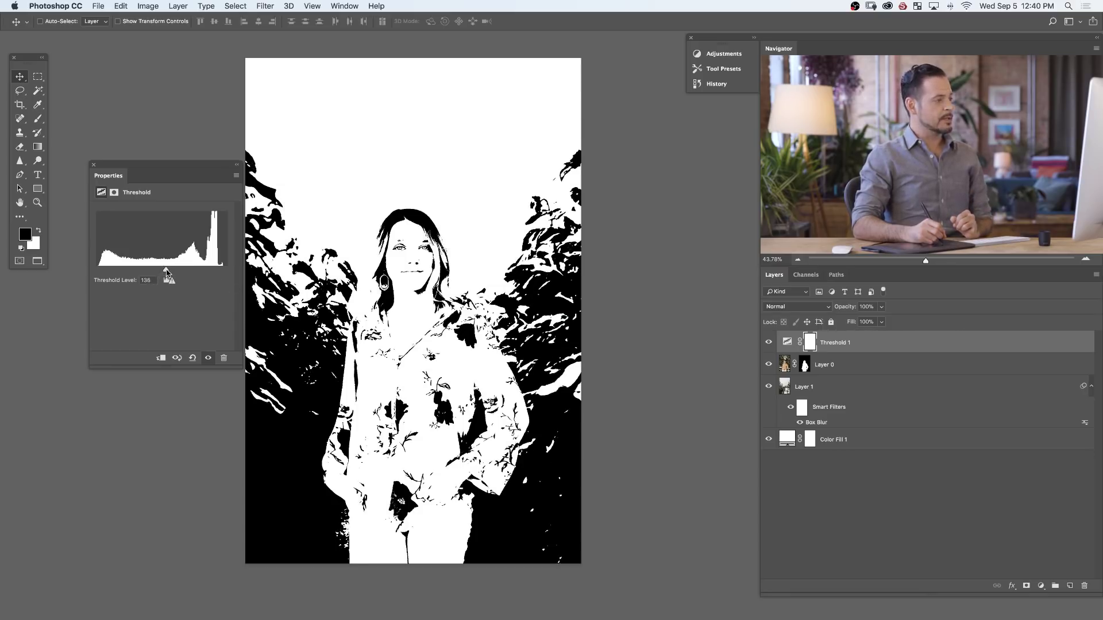
# Raise the threshold level to 238 so only the brightest spots stay white
pyautogui.moveTo(166, 270); pyautogui.dragTo(219, 269)
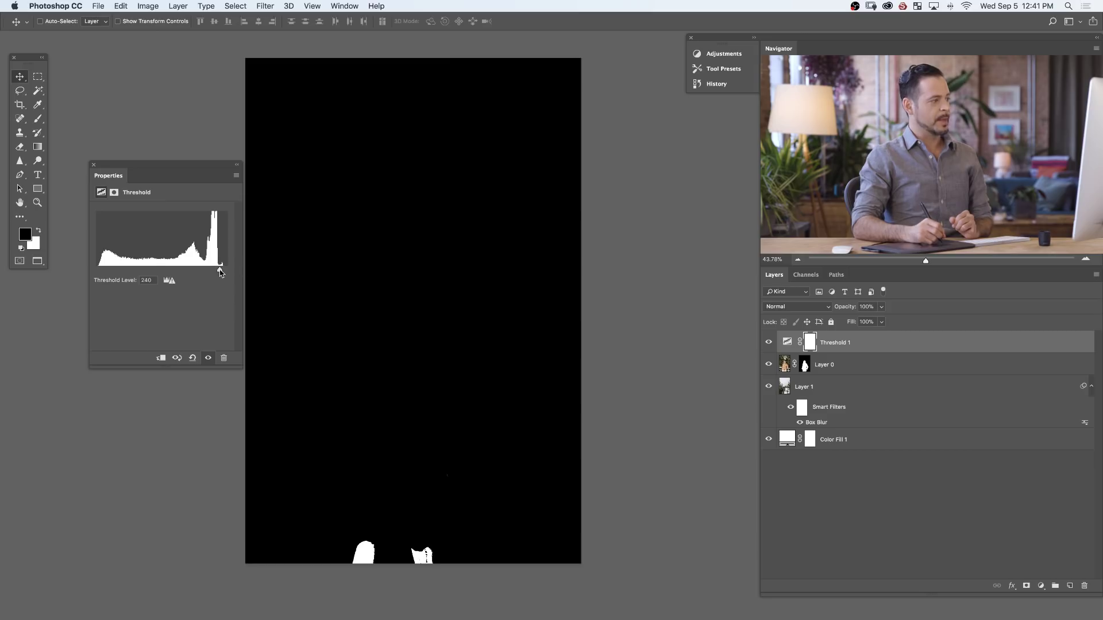
pyautogui.moveTo(221, 272); pyautogui.dragTo(219, 270)
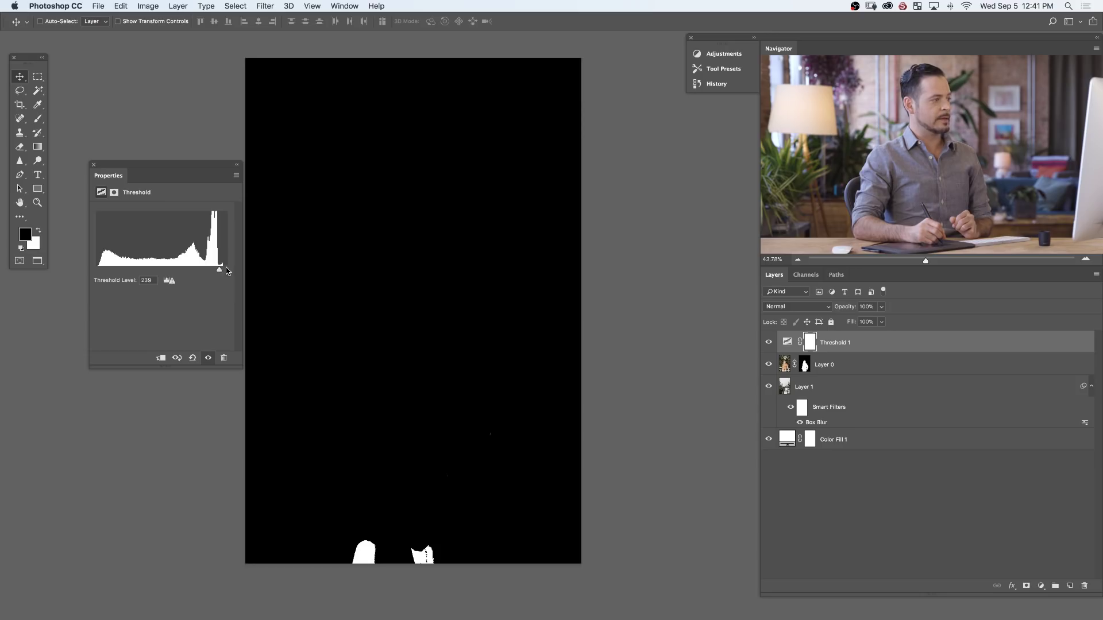
pyautogui.moveTo(221, 272); pyautogui.dragTo(220, 272)
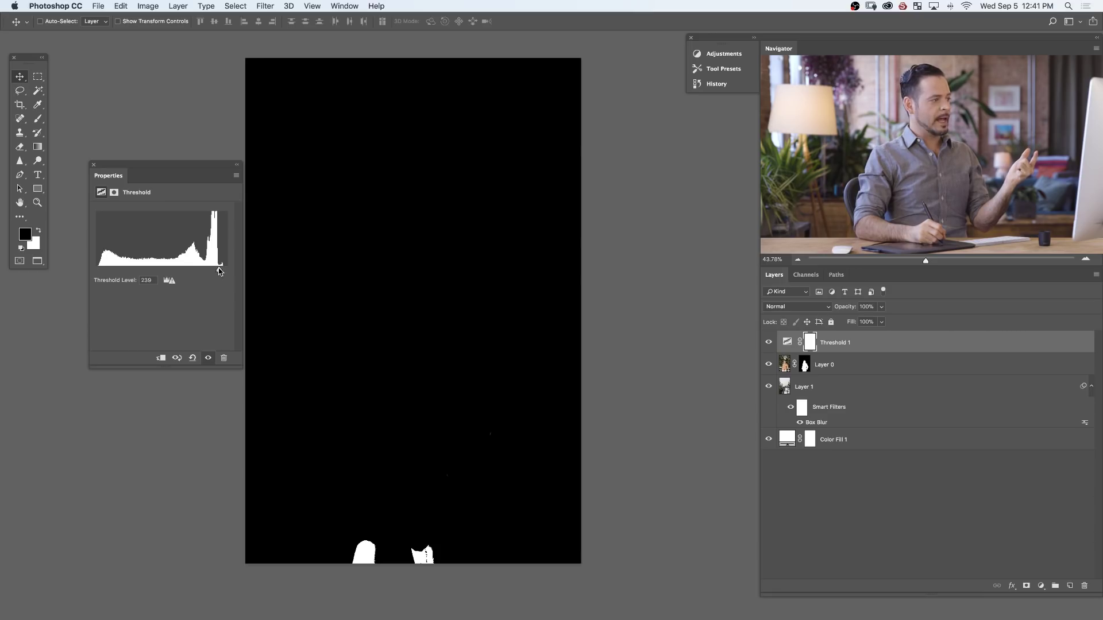
pyautogui.moveTo(219, 271); pyautogui.dragTo(219, 271)
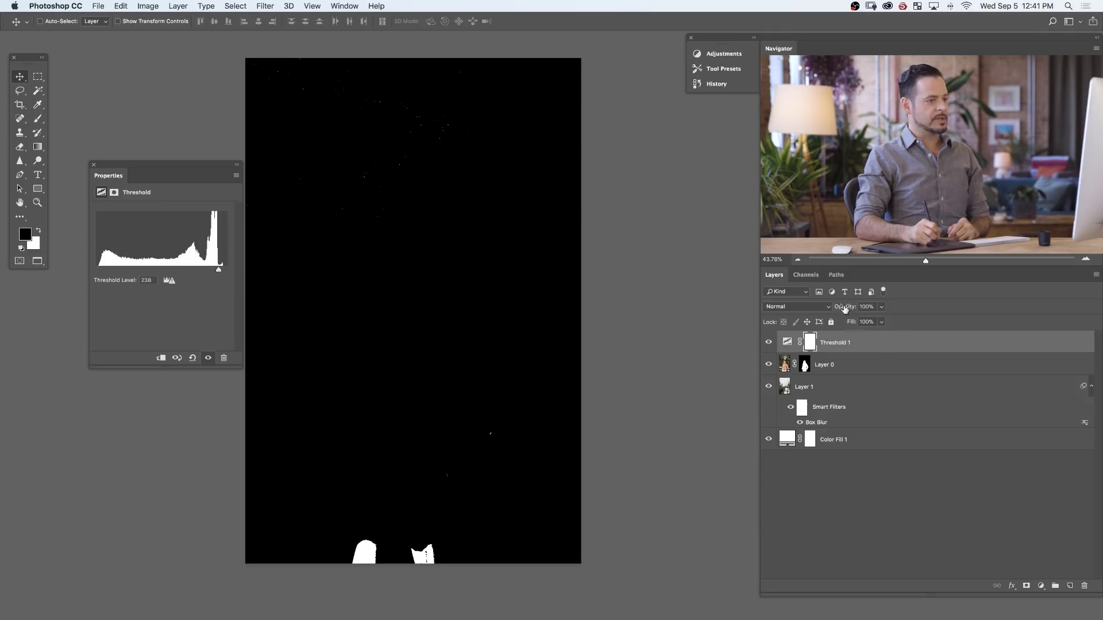
# Lower Threshold 1's opacity to 66% so the composite shows through
pyautogui.moveTo(831, 310); pyautogui.dragTo(823, 310)
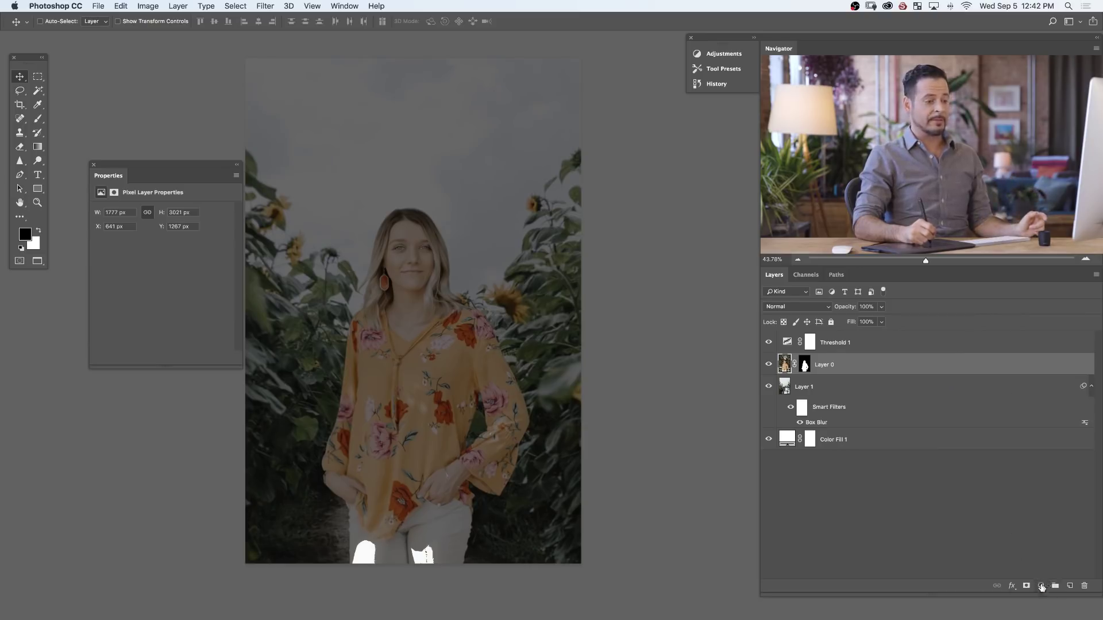
pyautogui.click(1041, 586)
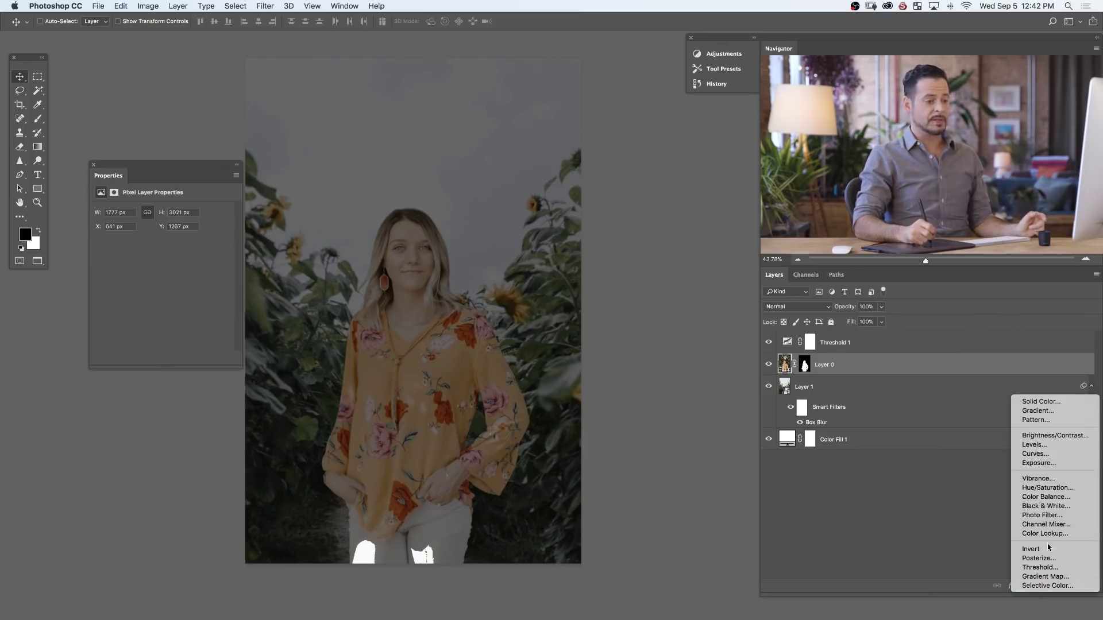
# Add a Levels 1 adjustment clipped to the woman's layer with output white 245
pyautogui.click(1055, 447)
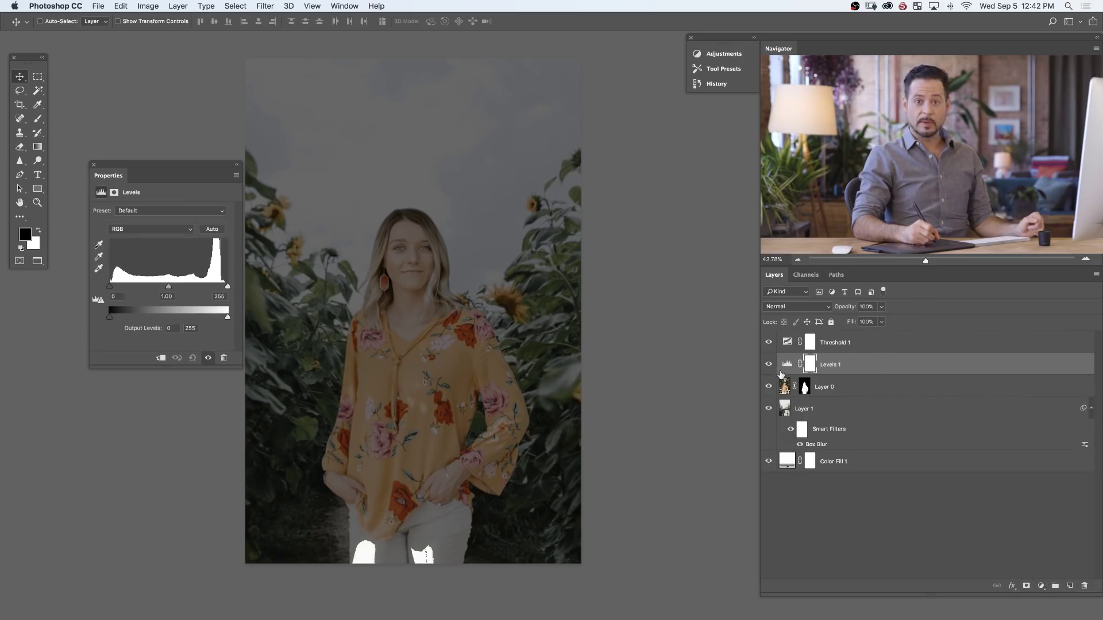
pyautogui.rightClick(882, 368)
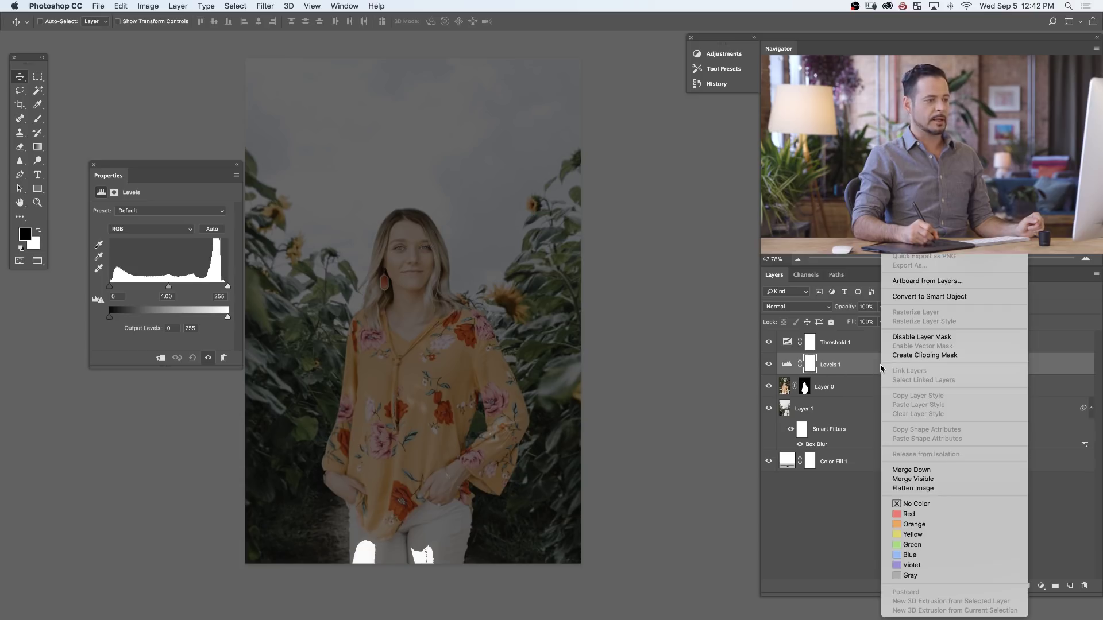
pyautogui.click(910, 357)
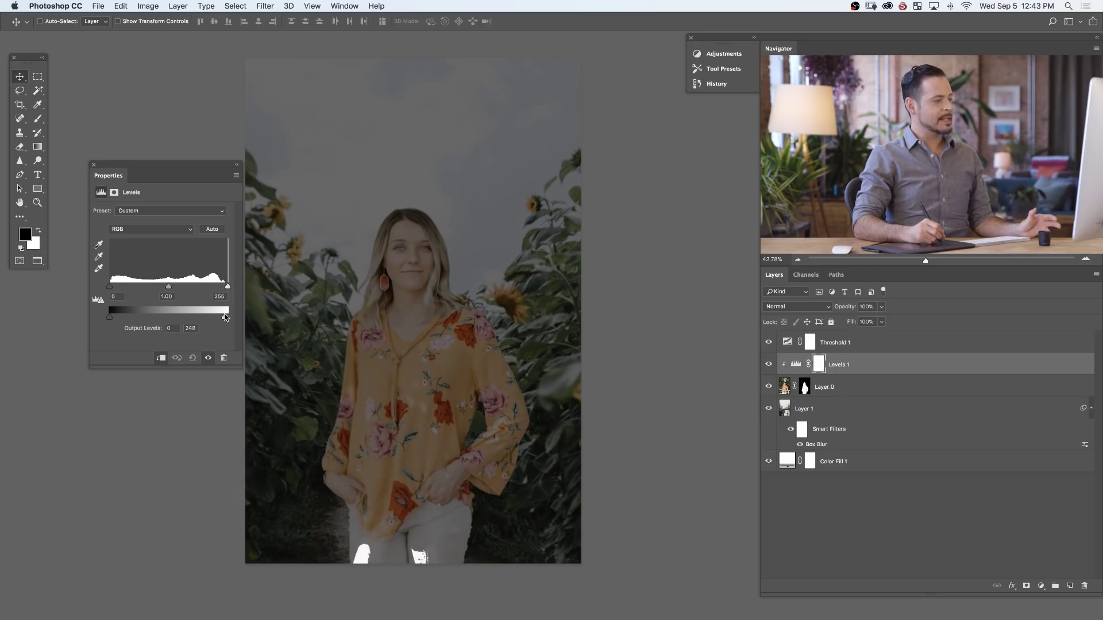
pyautogui.click(789, 343)
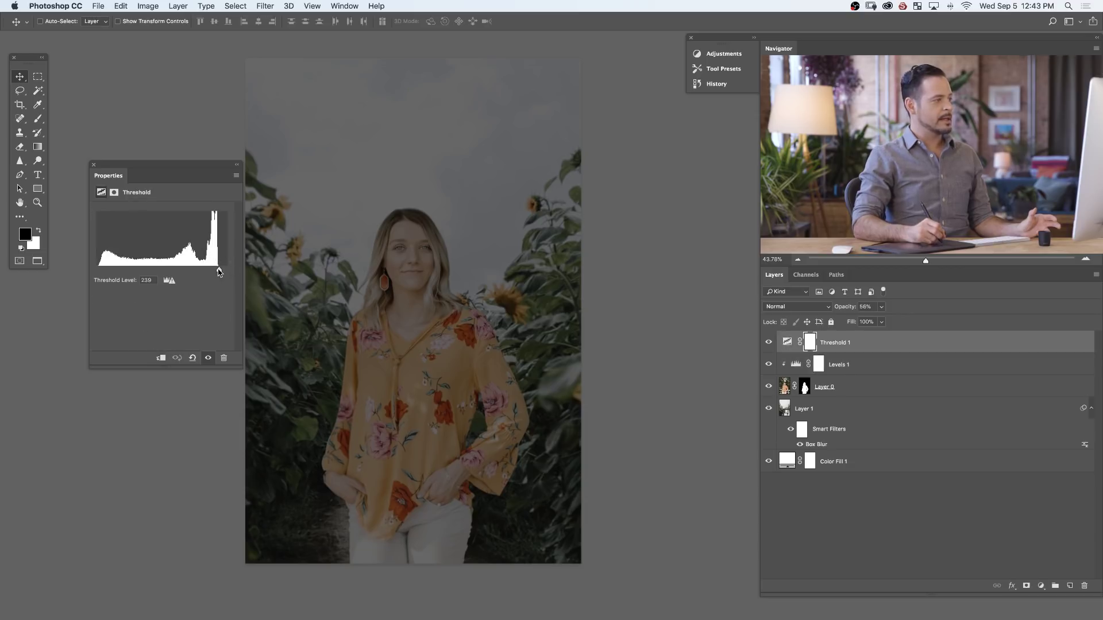
# Adjust the Levels output white and recheck highlights with Threshold at level 210
pyautogui.moveTo(220, 271); pyautogui.dragTo(217, 267)
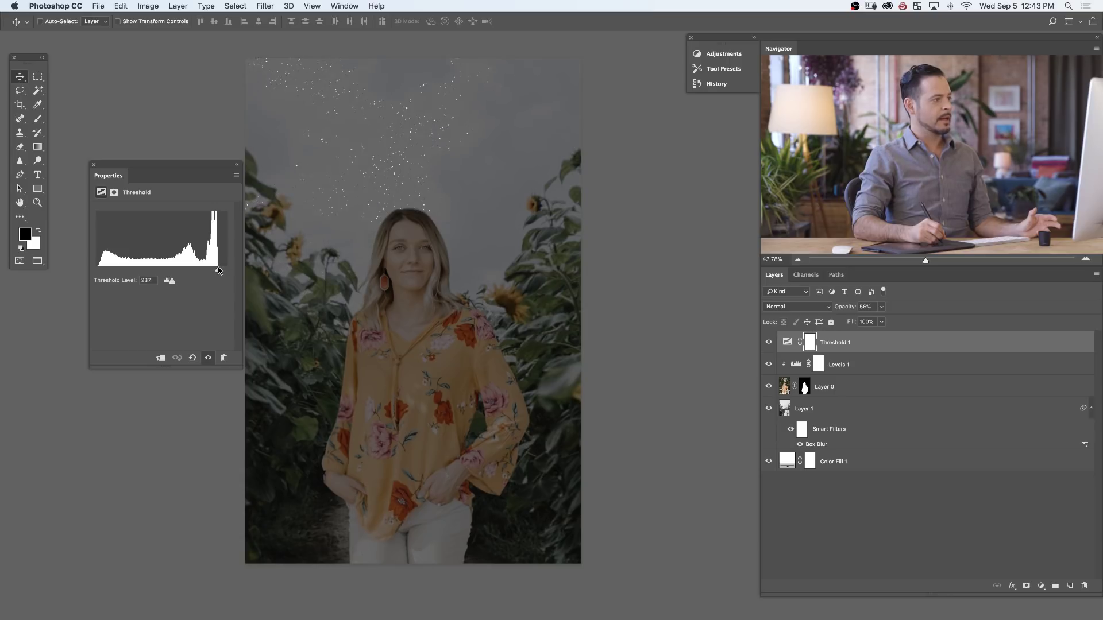
pyautogui.moveTo(218, 270)
pyautogui.mouseDown()
pyautogui.moveTo(207, 270)
pyautogui.moveTo(217, 270)
pyautogui.mouseUp()
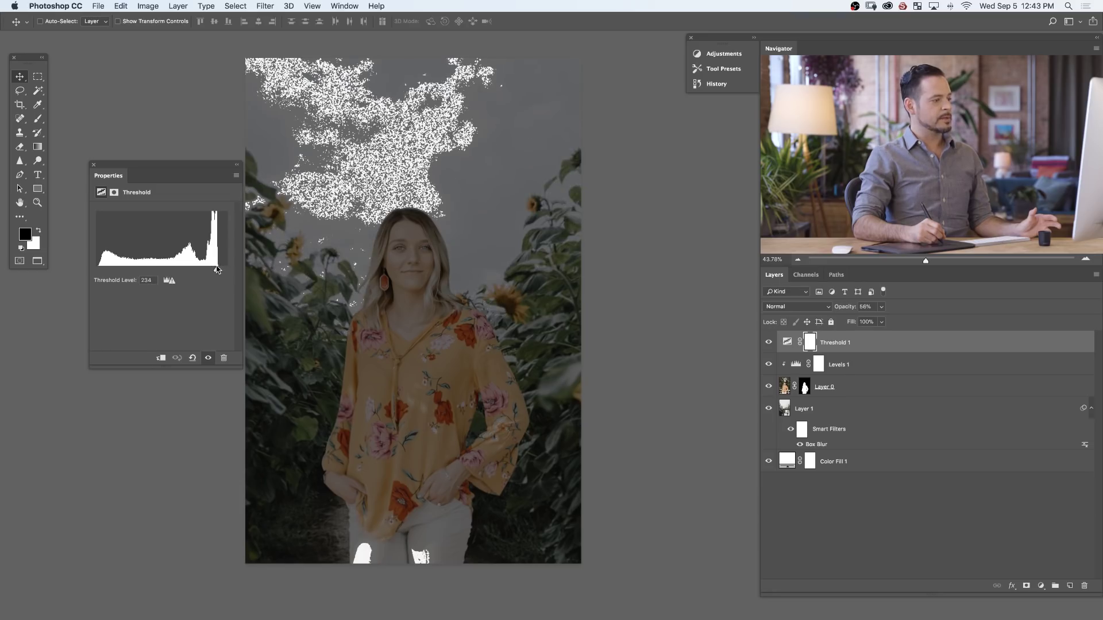
pyautogui.click(796, 364)
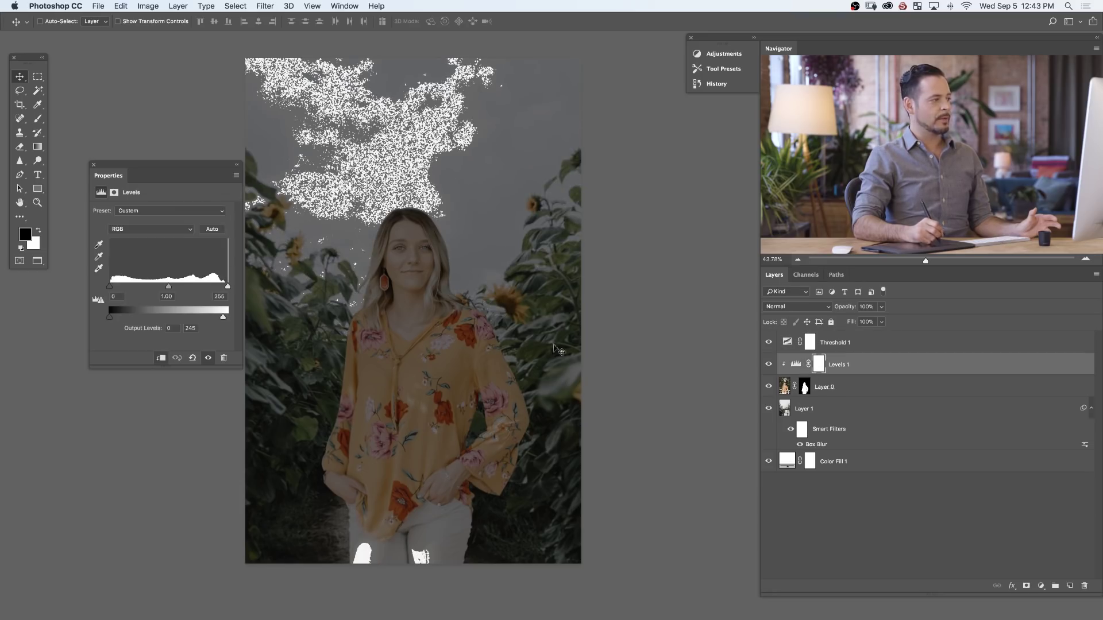
pyautogui.click(191, 328)
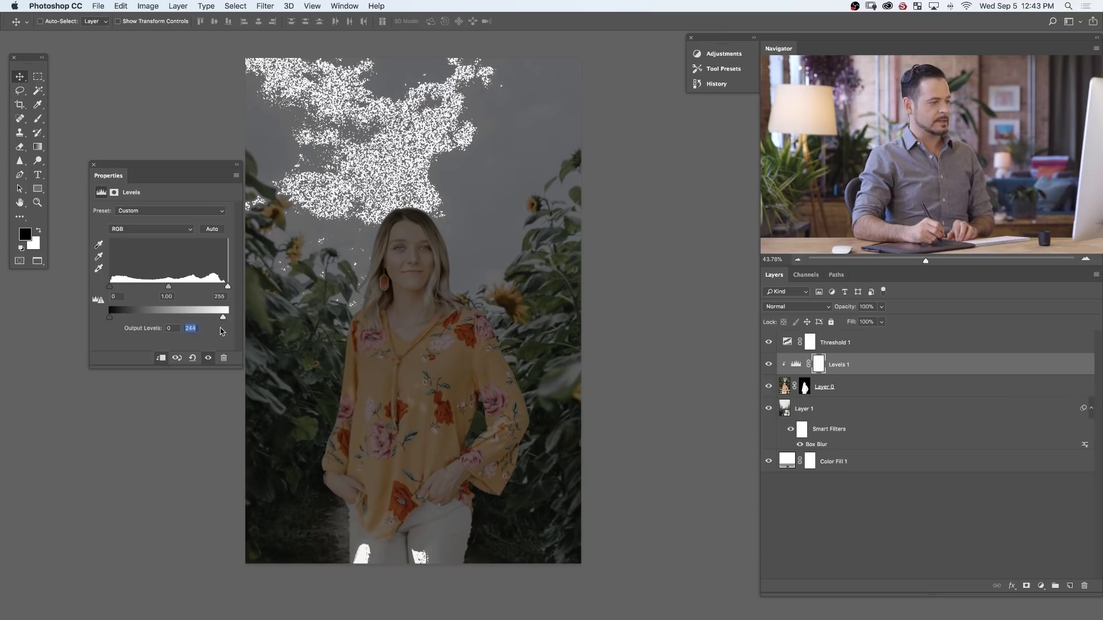
pyautogui.press('Down')
pyautogui.hotkey('alt', ']')
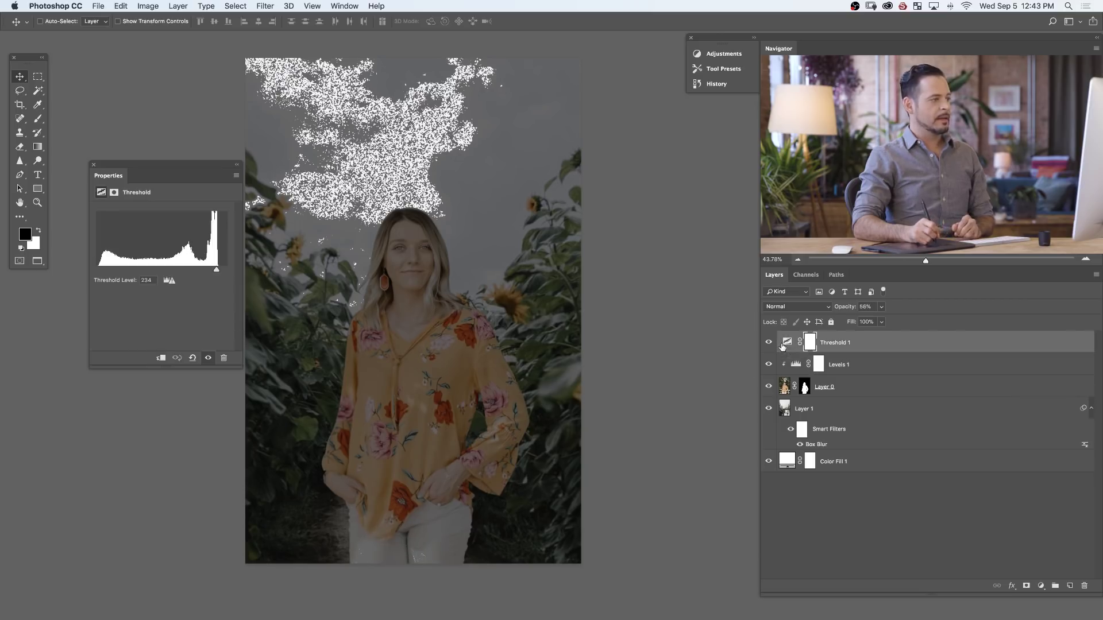
pyautogui.moveTo(217, 272)
pyautogui.mouseDown()
pyautogui.moveTo(177, 267)
pyautogui.moveTo(204, 269)
pyautogui.mouseUp()
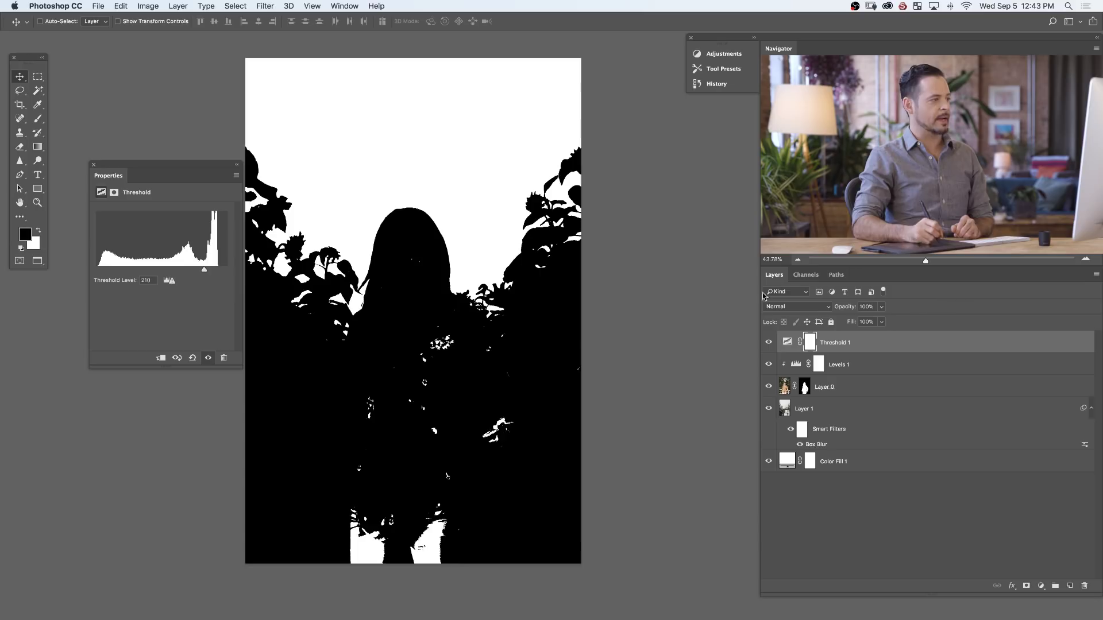
# Lower the Threshold 1 level to about 46 so only the darkest lower shadows stay black
pyautogui.moveTo(204, 269)
pyautogui.mouseDown()
pyautogui.moveTo(219, 269)
pyautogui.moveTo(206, 266)
pyautogui.mouseUp()
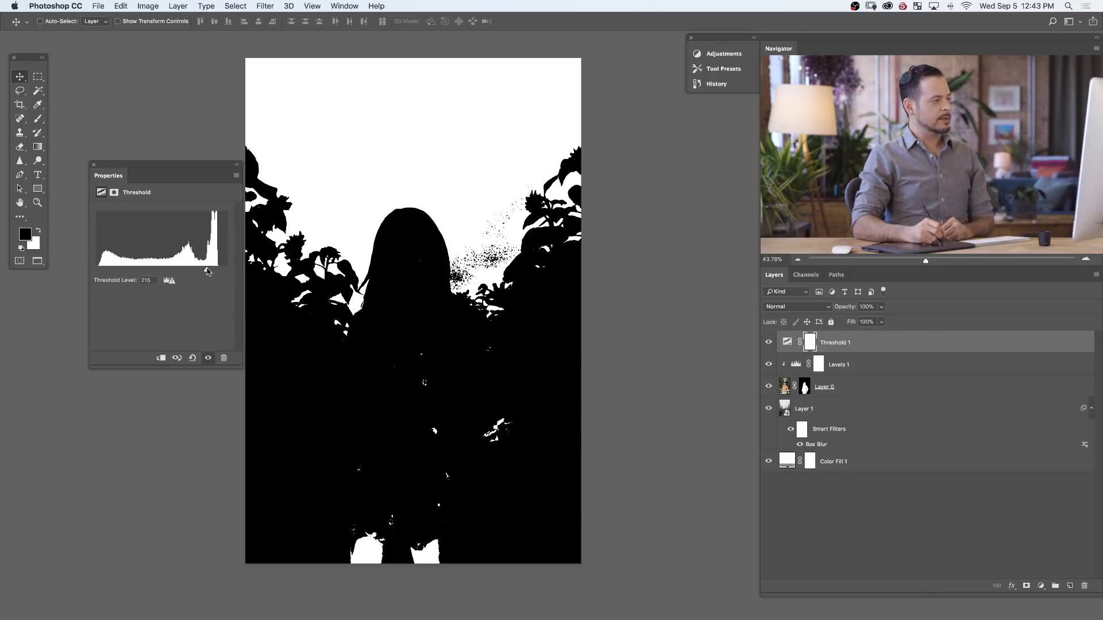
pyautogui.moveTo(207, 272); pyautogui.dragTo(113, 267)
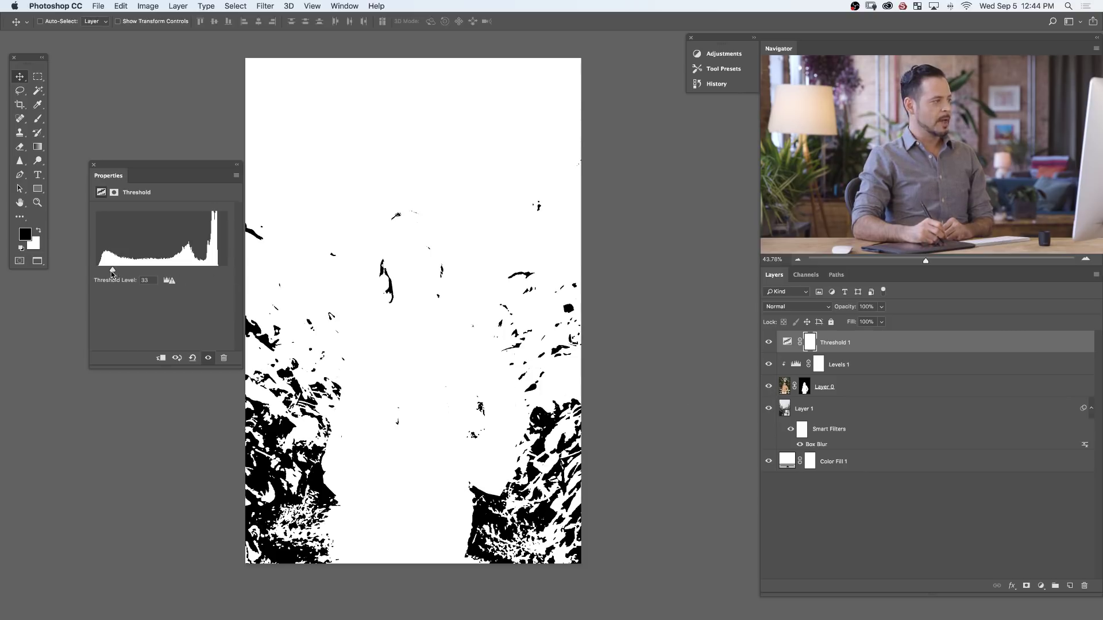
pyautogui.moveTo(111, 271); pyautogui.dragTo(127, 270)
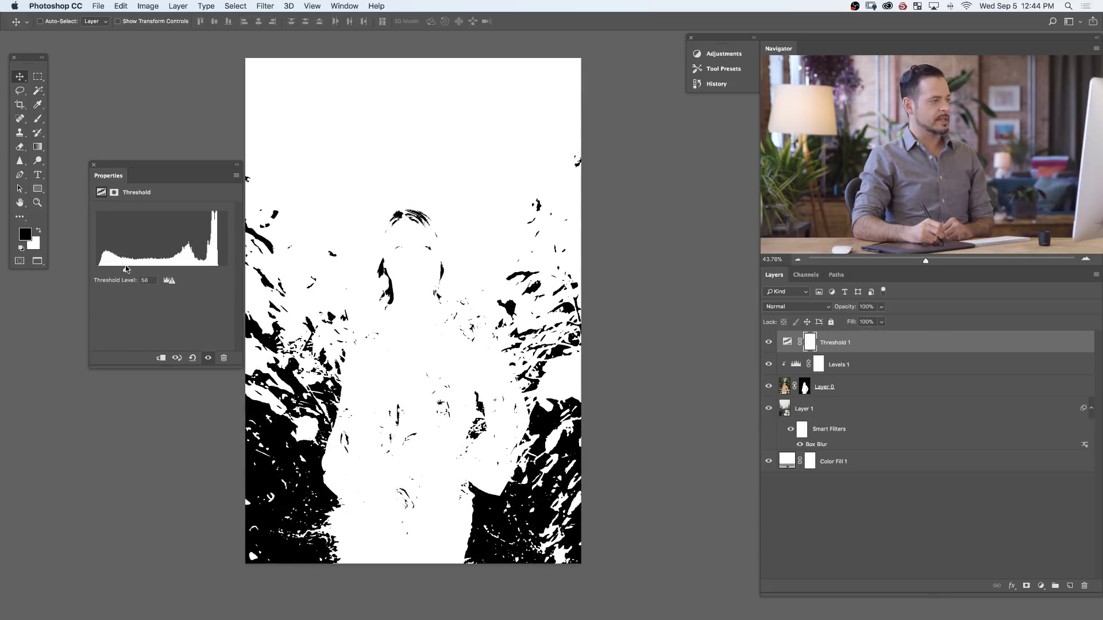
pyautogui.moveTo(126, 270)
pyautogui.mouseDown()
pyautogui.moveTo(101, 269)
pyautogui.moveTo(117, 268)
pyautogui.mouseUp()
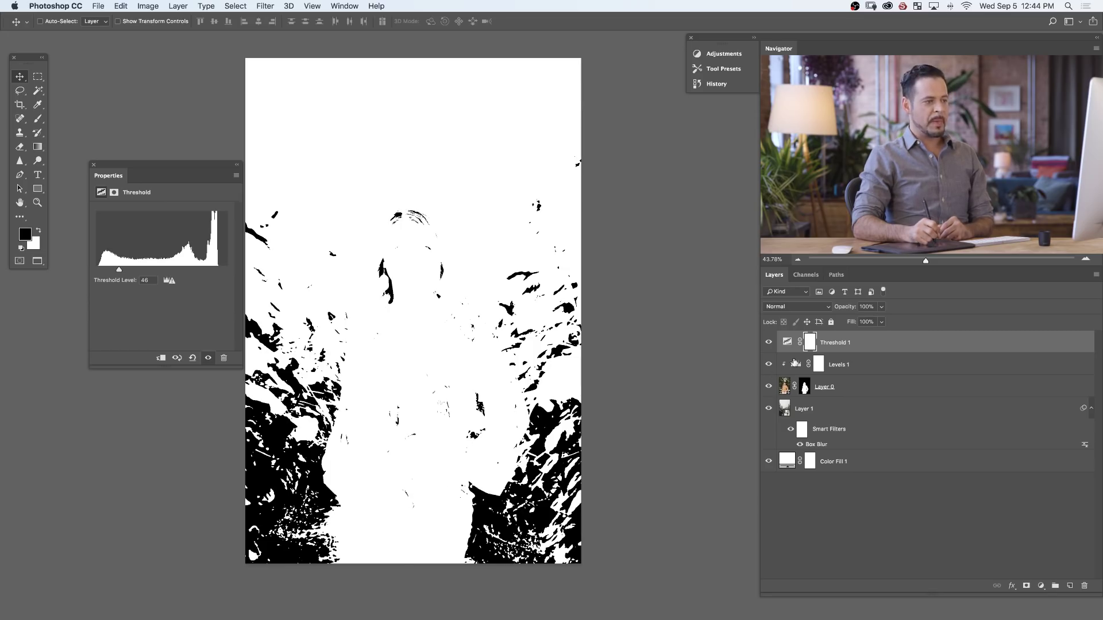
# Darken the Levels 1 midtones and raise its black point, rechecking the shadows in Threshold 1
pyautogui.click(795, 366)
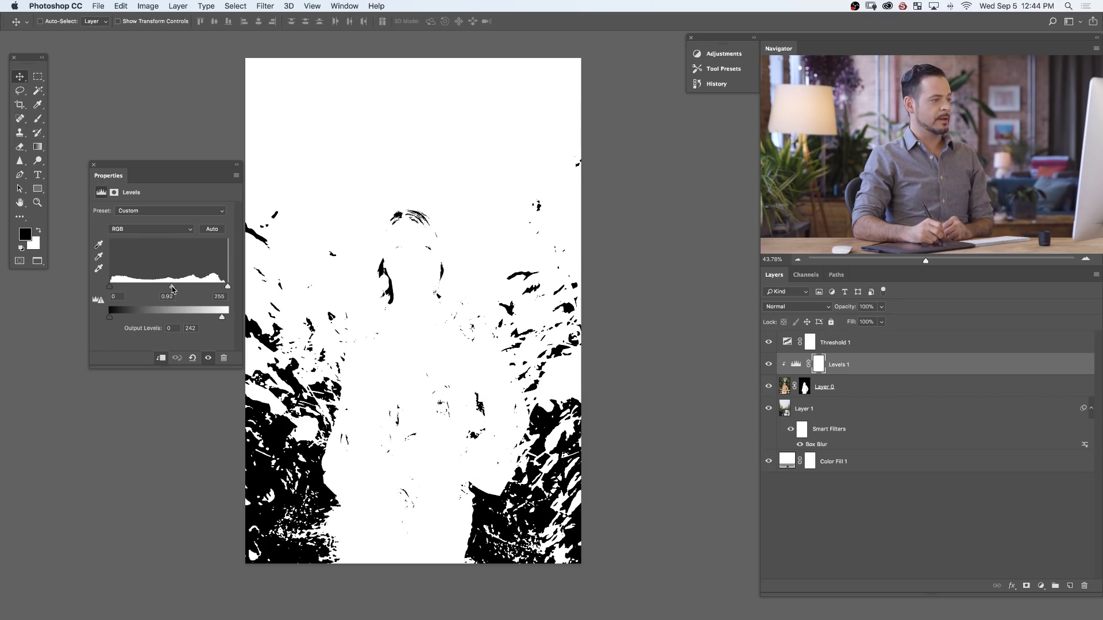
pyautogui.moveTo(174, 289); pyautogui.dragTo(187, 289)
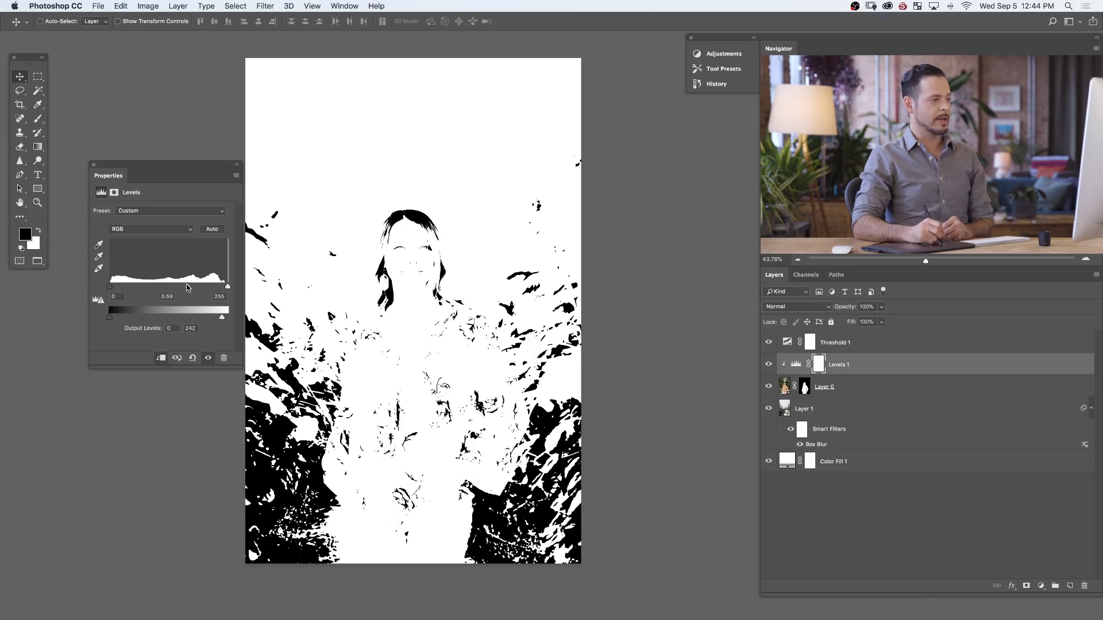
pyautogui.click(787, 343)
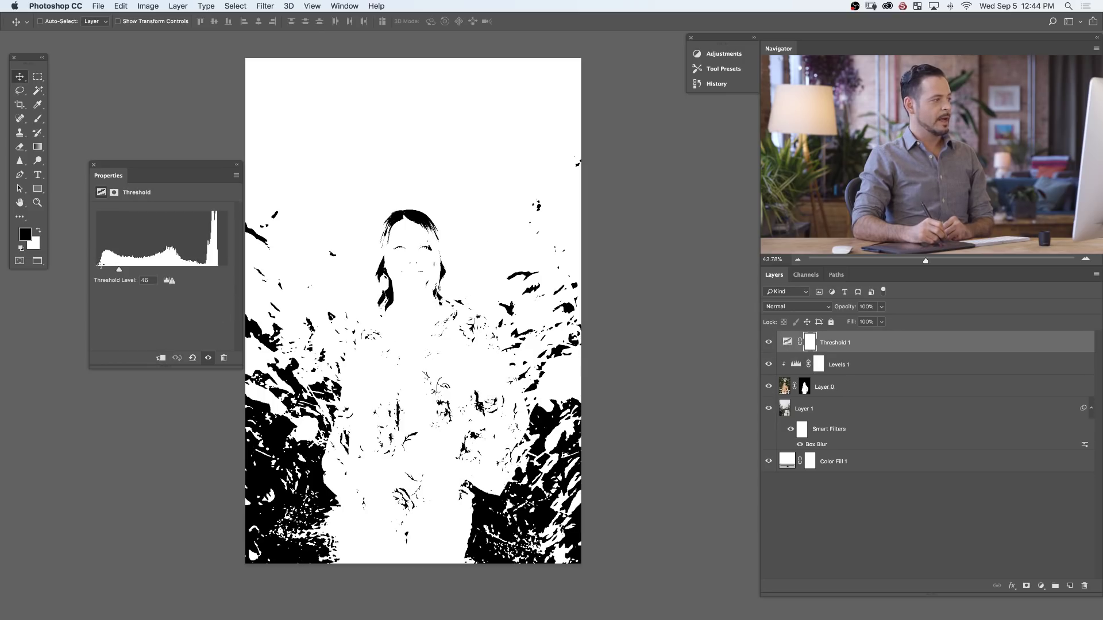
pyautogui.moveTo(121, 272); pyautogui.dragTo(113, 269)
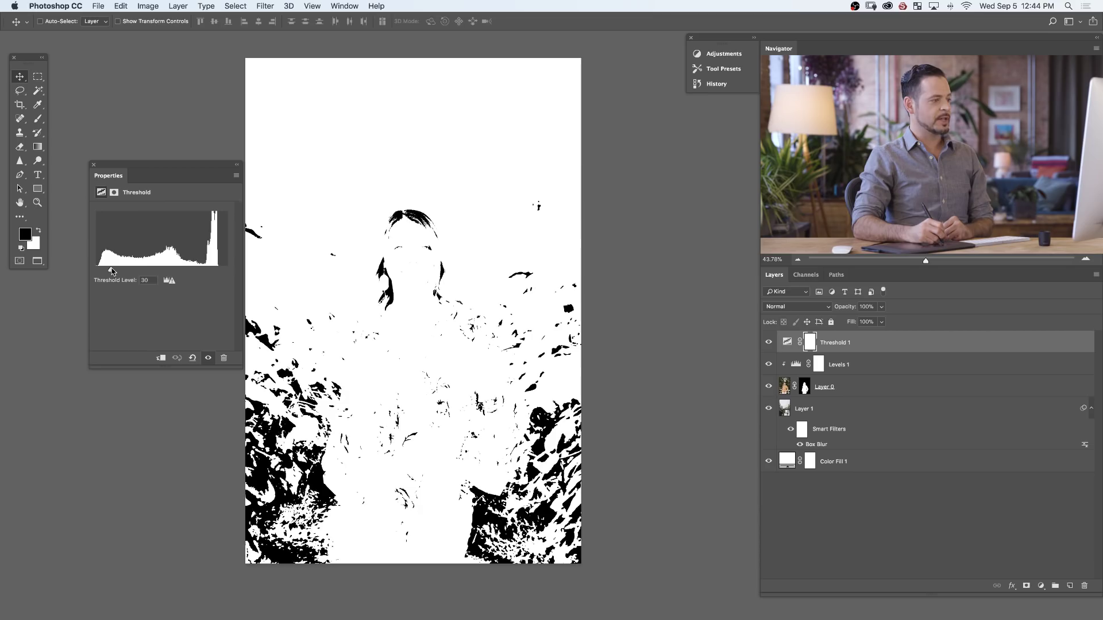
pyautogui.click(795, 365)
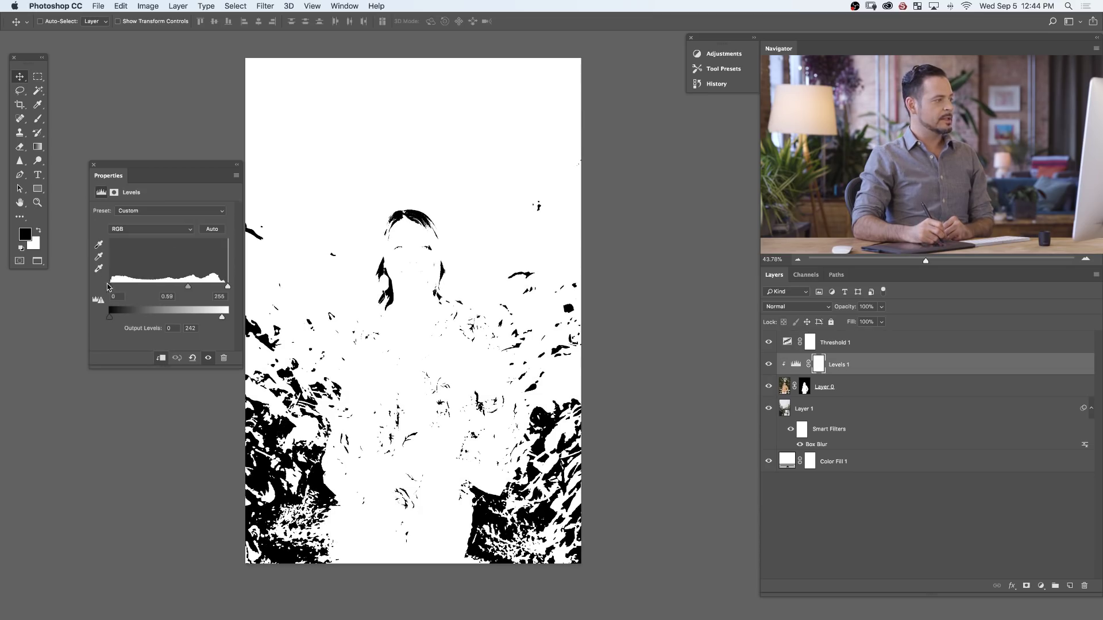
pyautogui.moveTo(114, 288); pyautogui.dragTo(129, 286)
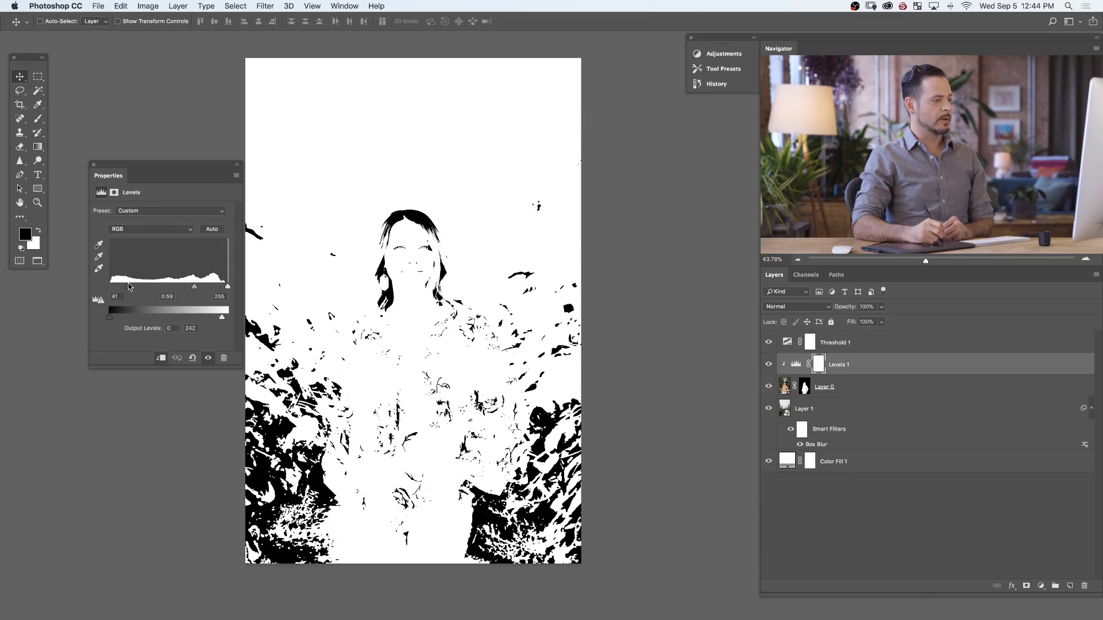
pyautogui.click(792, 343)
pyautogui.moveTo(109, 268)
pyautogui.mouseDown()
pyautogui.moveTo(97, 267)
pyautogui.moveTo(130, 269)
pyautogui.moveTo(111, 269)
pyautogui.mouseUp()
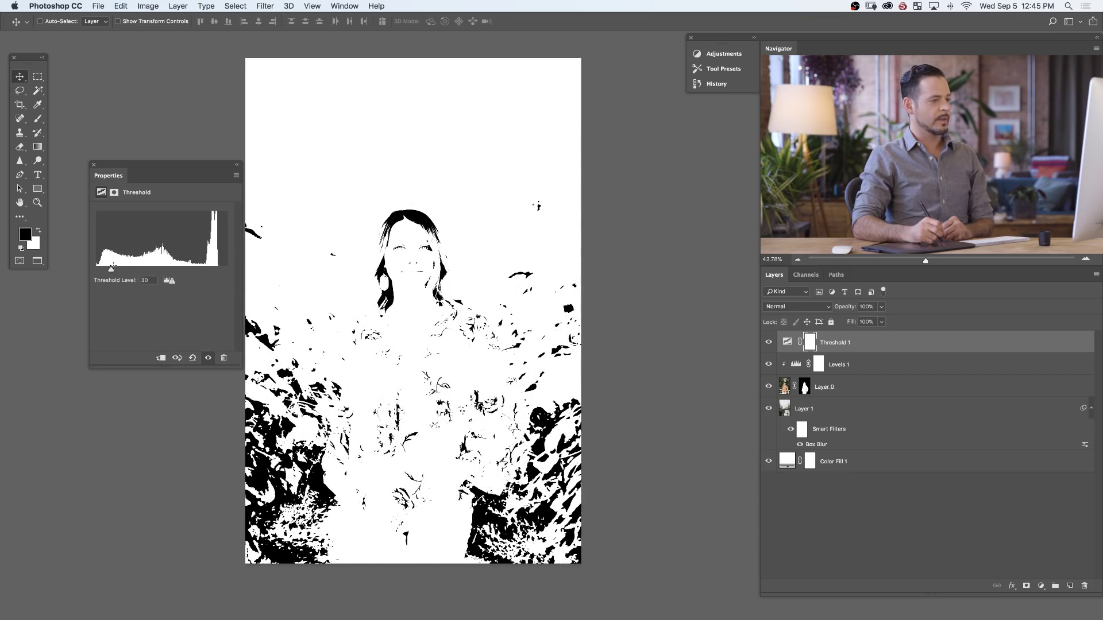
# Compare the shadows with Levels 1 off and on, then drop the Threshold level to 1
pyautogui.click(768, 364)
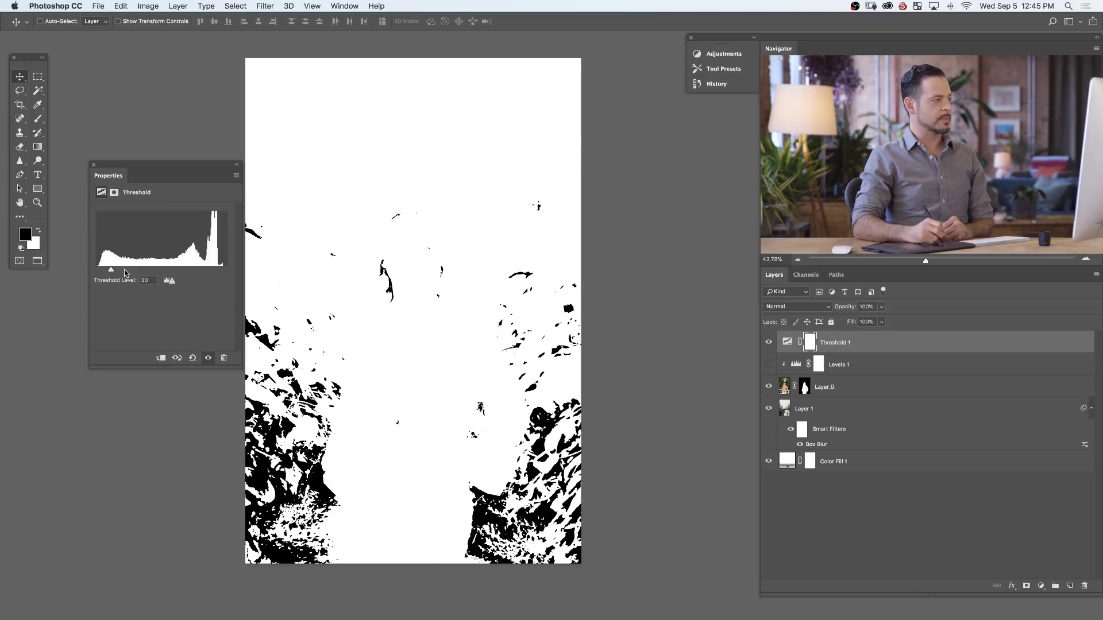
pyautogui.moveTo(113, 271)
pyautogui.mouseDown()
pyautogui.moveTo(154, 269)
pyautogui.moveTo(116, 268)
pyautogui.mouseUp()
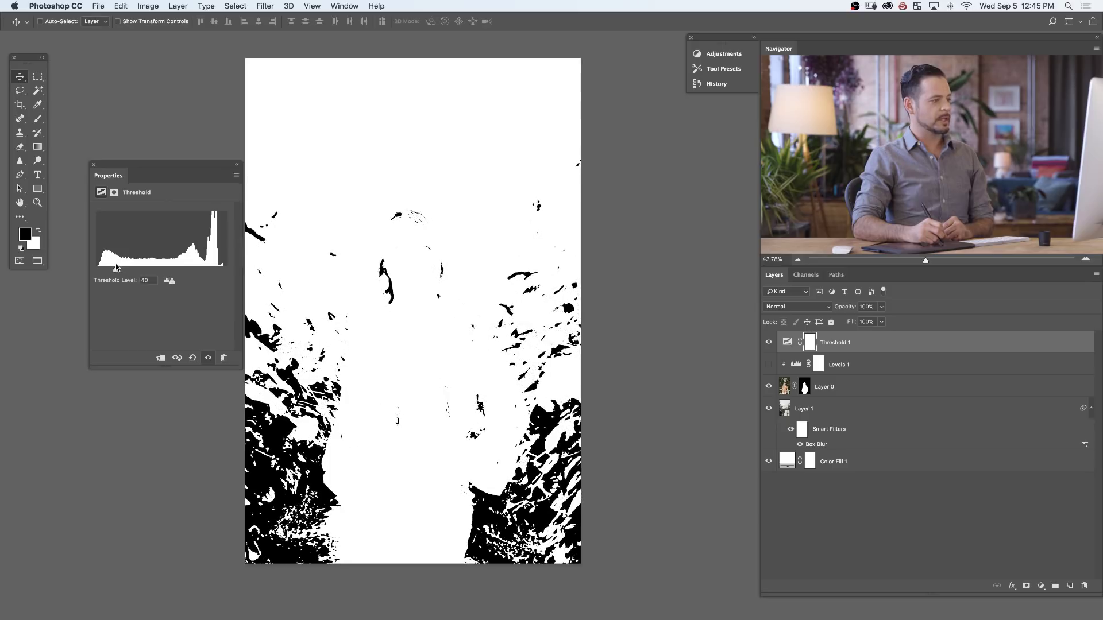
pyautogui.click(768, 365)
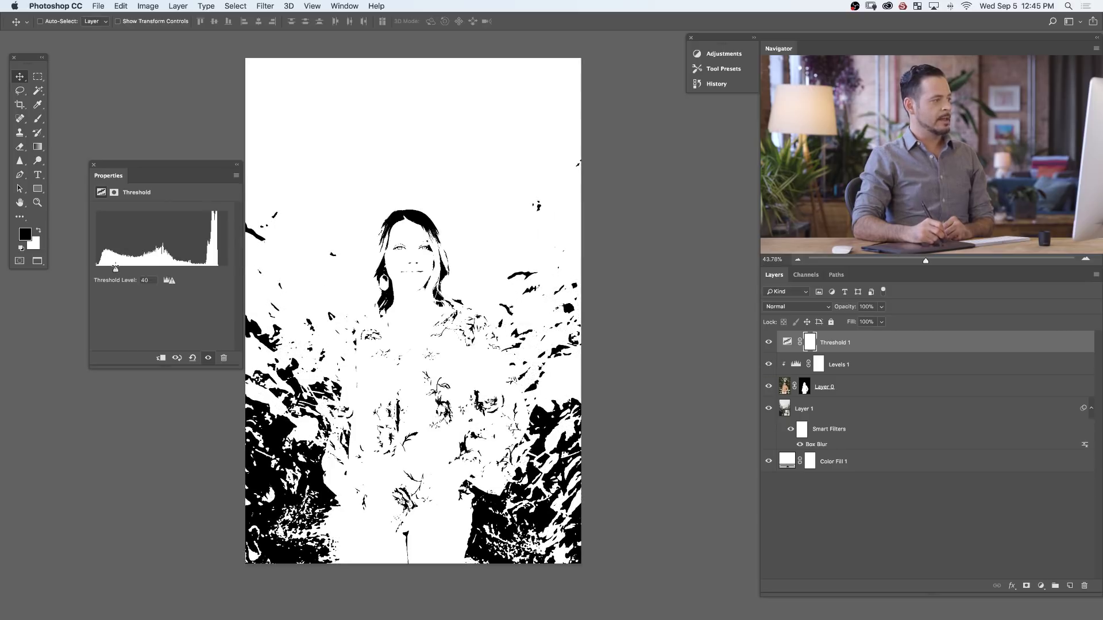
pyautogui.moveTo(116, 269); pyautogui.dragTo(73, 267)
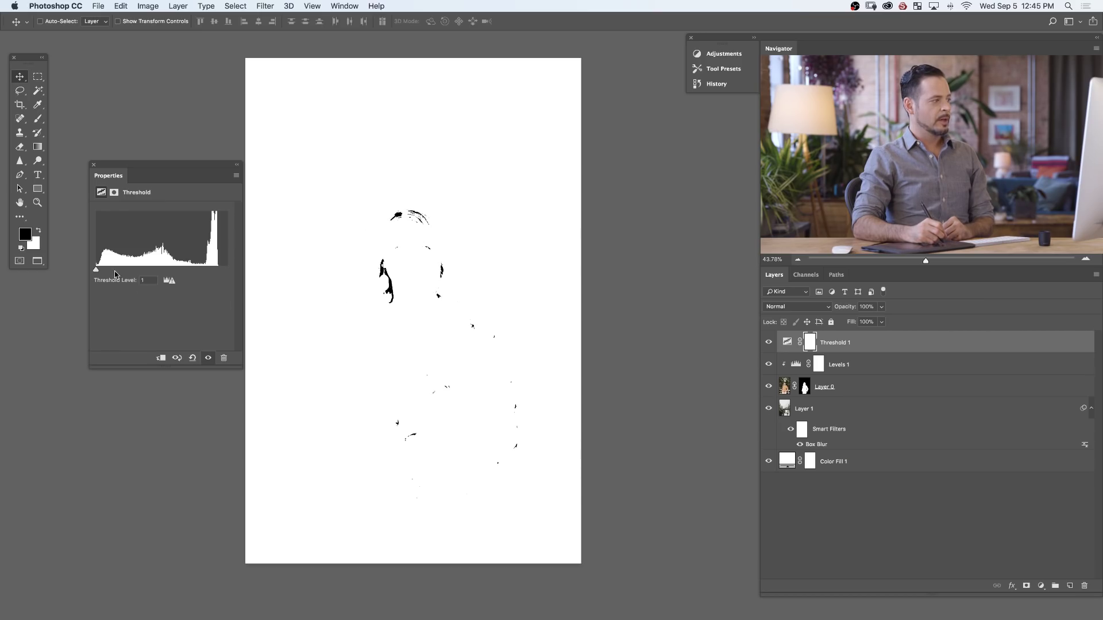
pyautogui.moveTo(97, 270)
pyautogui.mouseDown()
pyautogui.moveTo(107, 270)
pyautogui.moveTo(96, 270)
pyautogui.mouseUp()
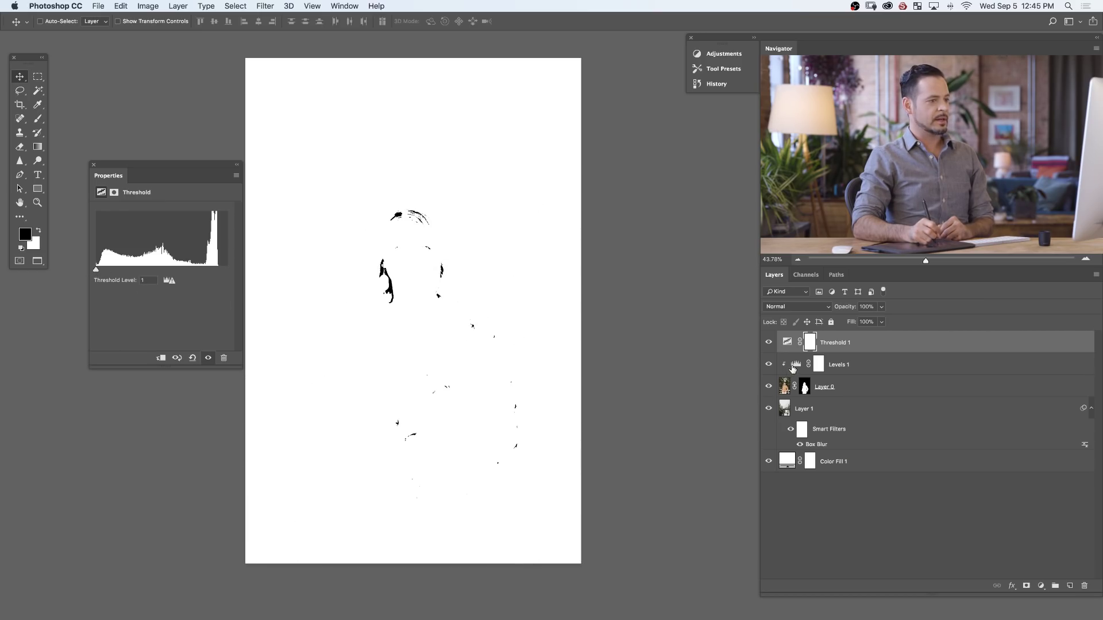
# Refine the Levels 1 midtones to 0.59 and its black point, then reselect Threshold 1
pyautogui.click(793, 368)
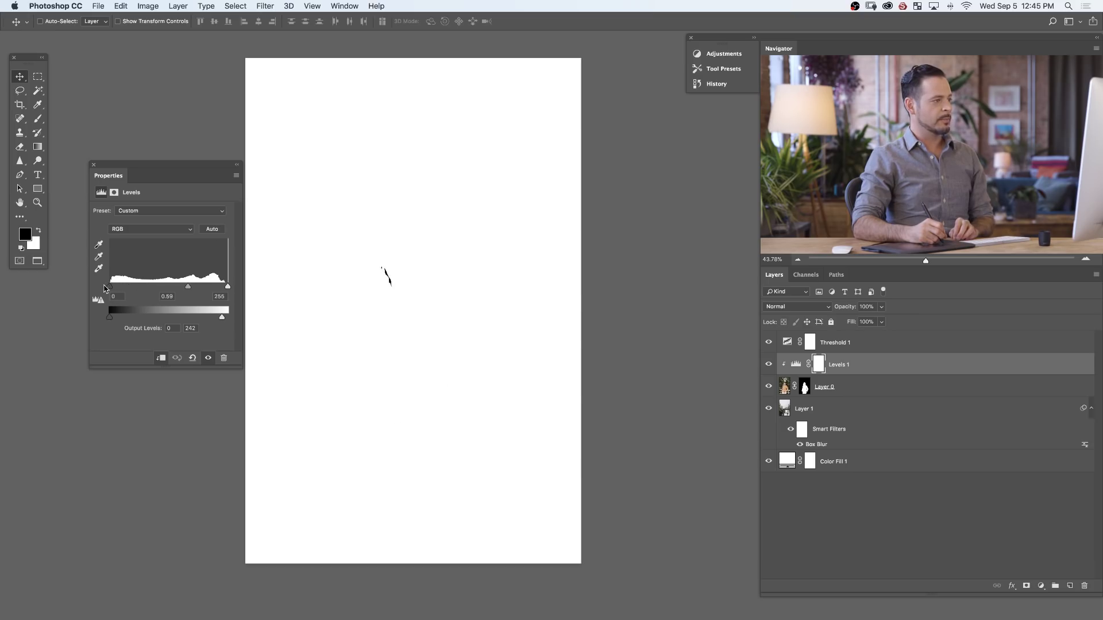
pyautogui.moveTo(186, 285); pyautogui.dragTo(178, 285)
pyautogui.moveTo(110, 285); pyautogui.dragTo(111, 287)
pyautogui.click(785, 345)
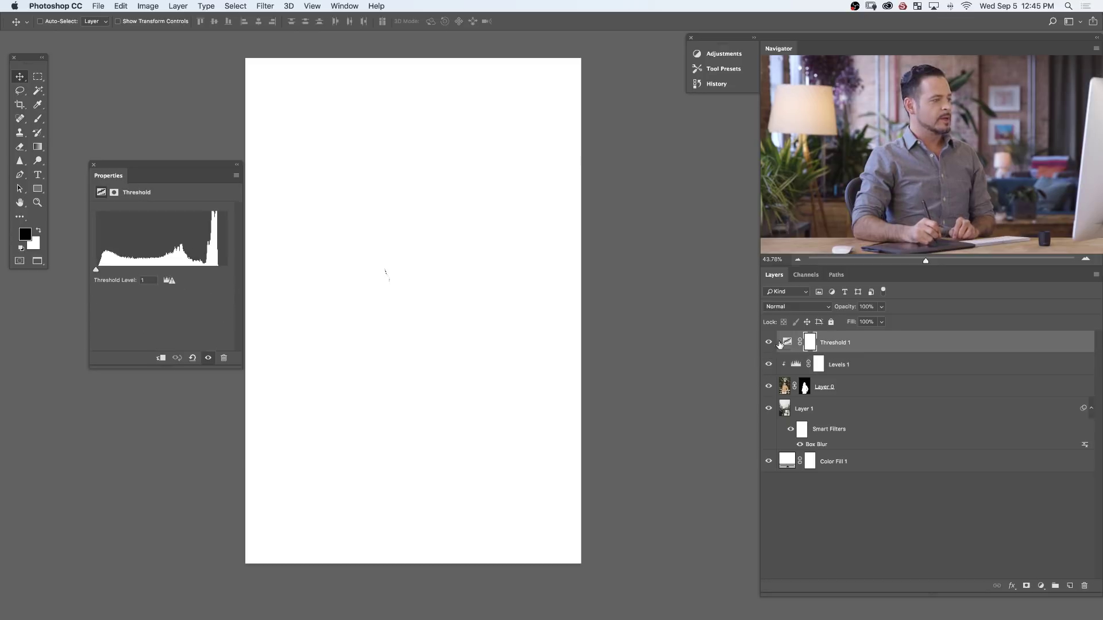
# Sweep the Threshold 1 level through the midtones and highlights, settling around 93
pyautogui.moveTo(99, 272); pyautogui.dragTo(160, 272)
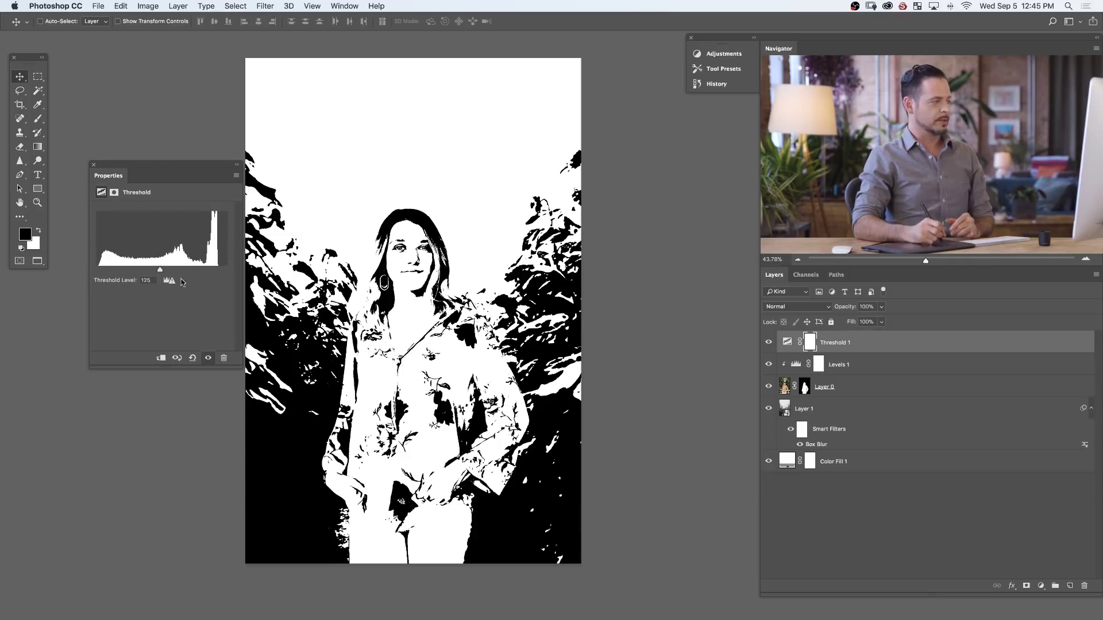
pyautogui.moveTo(160, 269)
pyautogui.mouseDown()
pyautogui.moveTo(141, 269)
pyautogui.moveTo(163, 270)
pyautogui.mouseUp()
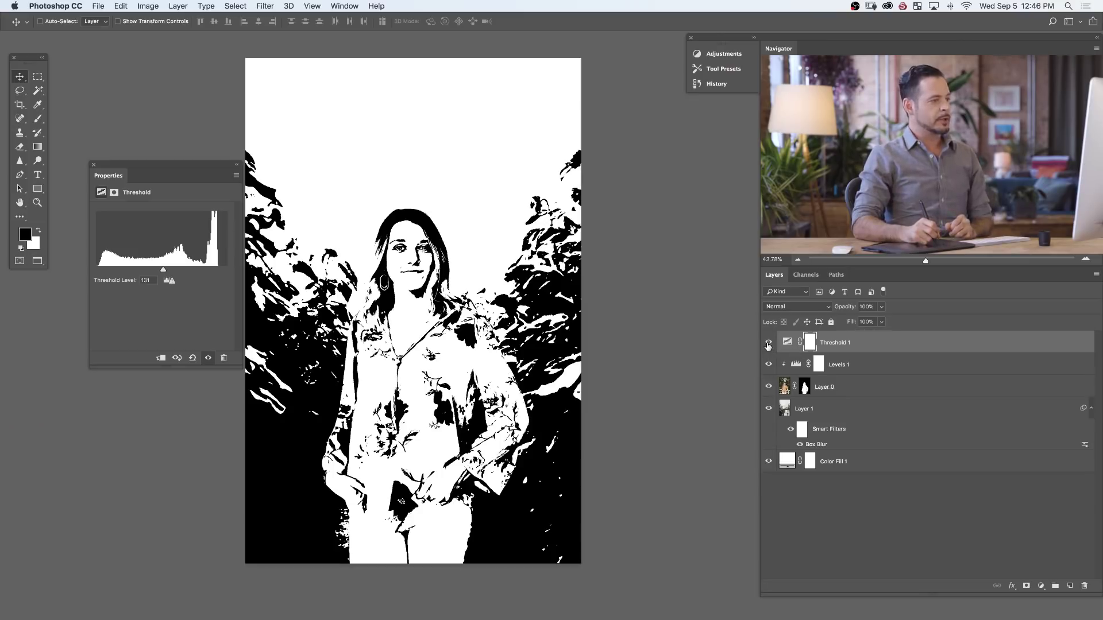
pyautogui.moveTo(161, 272)
pyautogui.mouseDown()
pyautogui.moveTo(221, 275)
pyautogui.moveTo(98, 275)
pyautogui.moveTo(143, 274)
pyautogui.mouseUp()
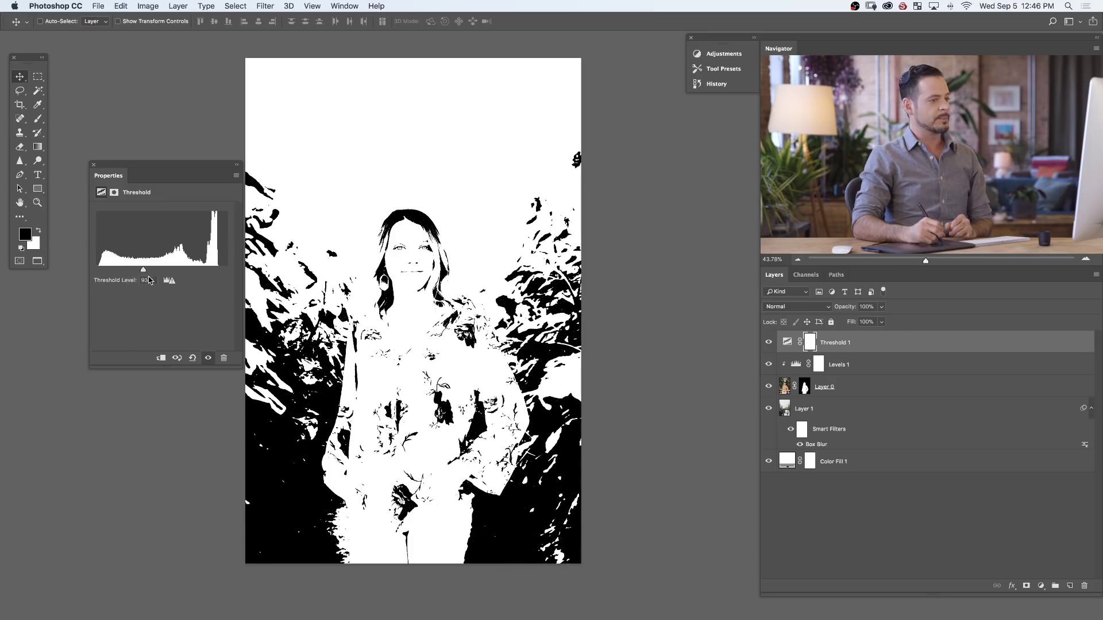
# Hide Threshold 1 to see the colour composite and display the Levels 1 settings
pyautogui.click(769, 344)
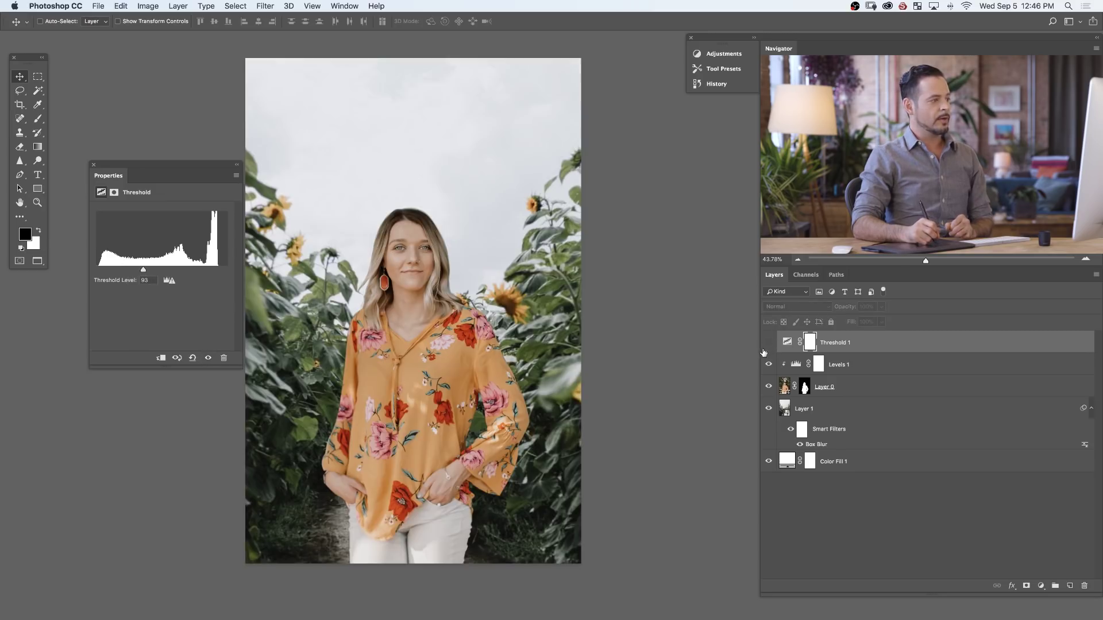
pyautogui.hscroll(-1, 314, 331)
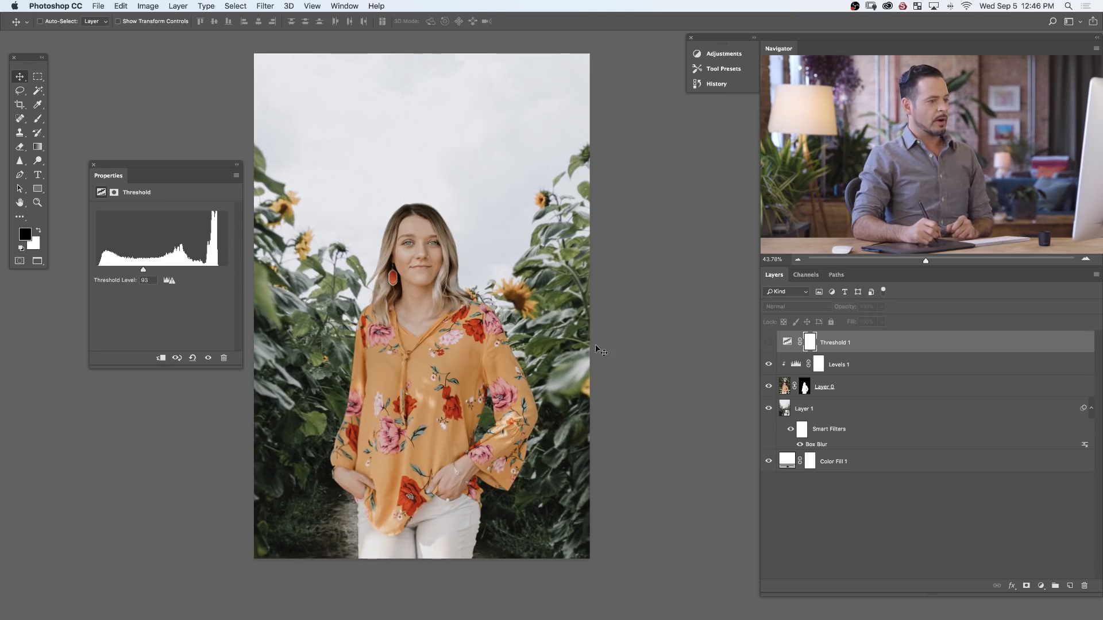
pyautogui.click(870, 372)
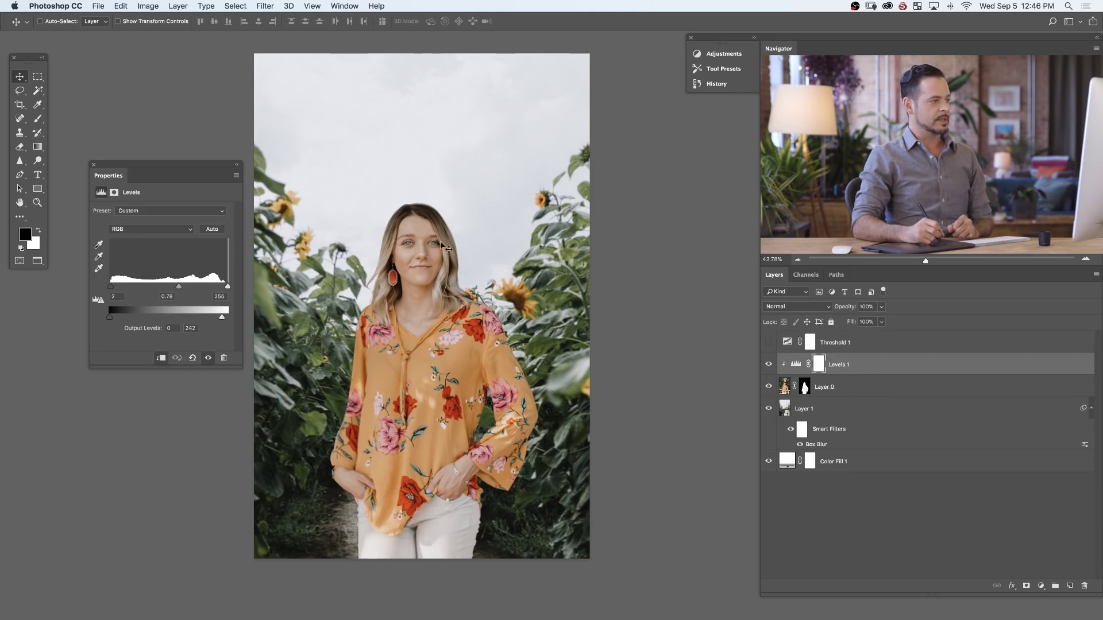
# Toggle Levels 1 off and on to compare the woman before and after, leaving it on
pyautogui.click(769, 365)
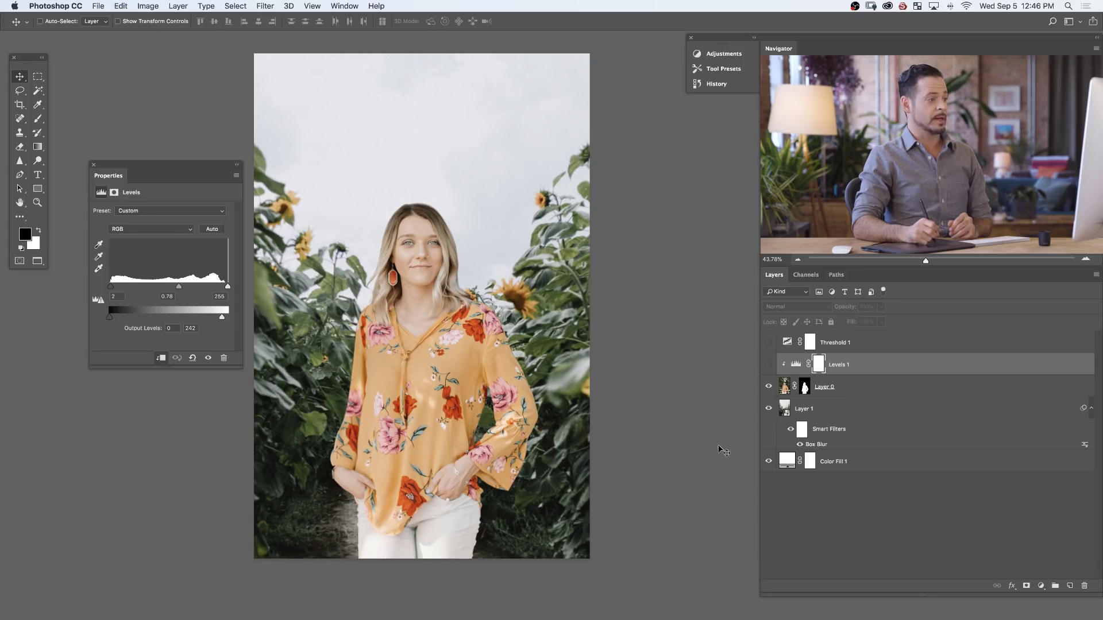
pyautogui.click(769, 366)
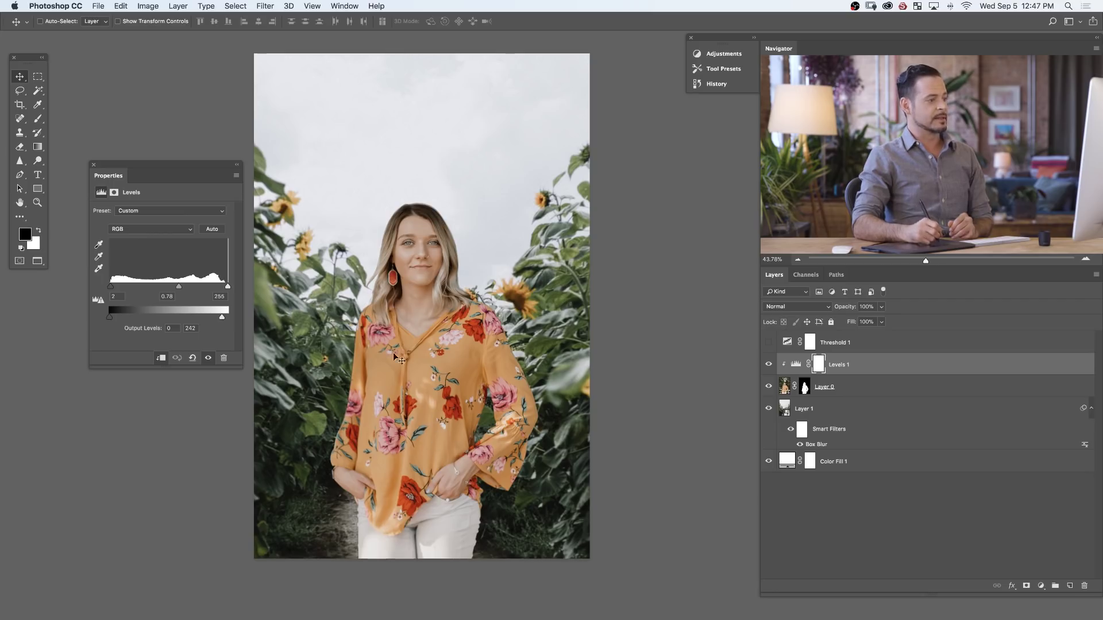
pyautogui.click(768, 365)
pyautogui.click(769, 366)
pyautogui.click(769, 366)
pyautogui.click(769, 365)
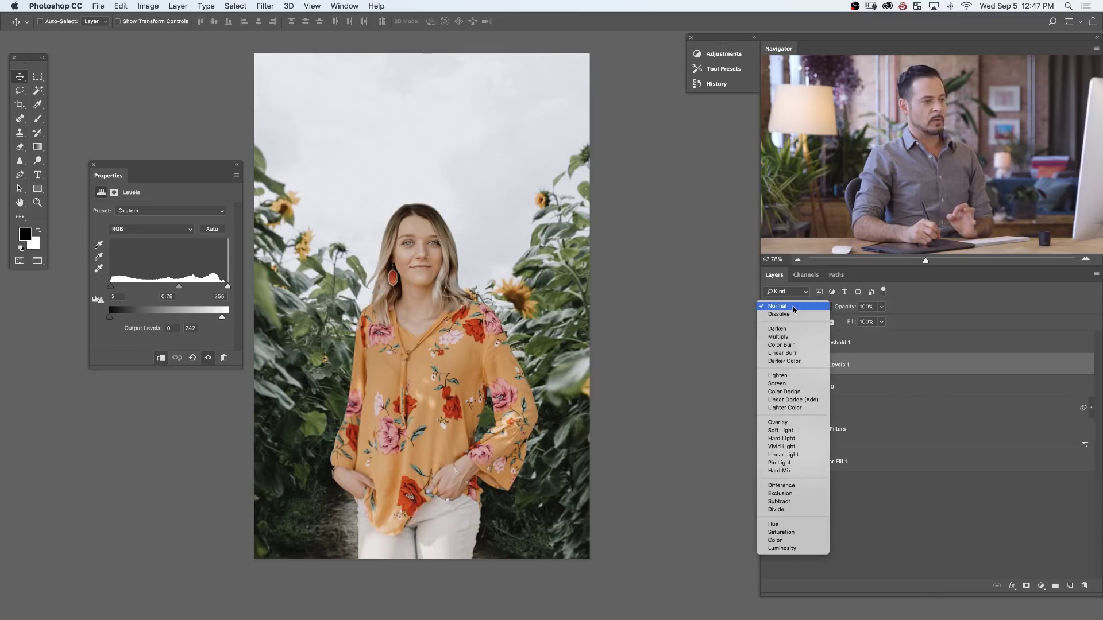
# Set Levels 1 to Luminosity blending, comparing it with Normal zoomed in on the woman's face
pyautogui.click(783, 548)
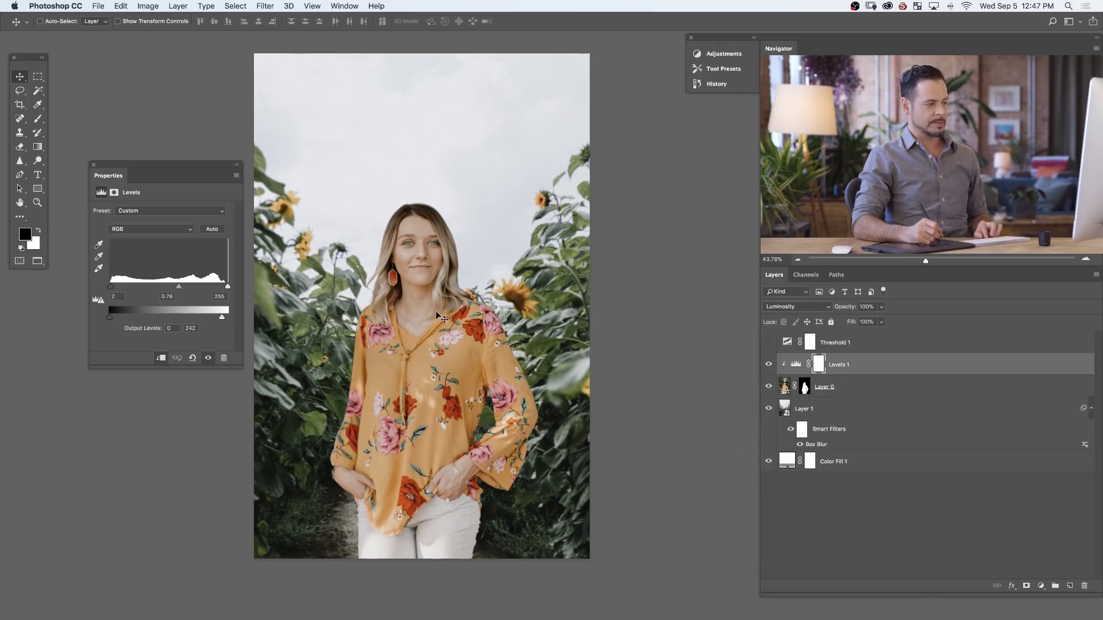
pyautogui.moveTo(413, 276); pyautogui.dragTo(706, 365)
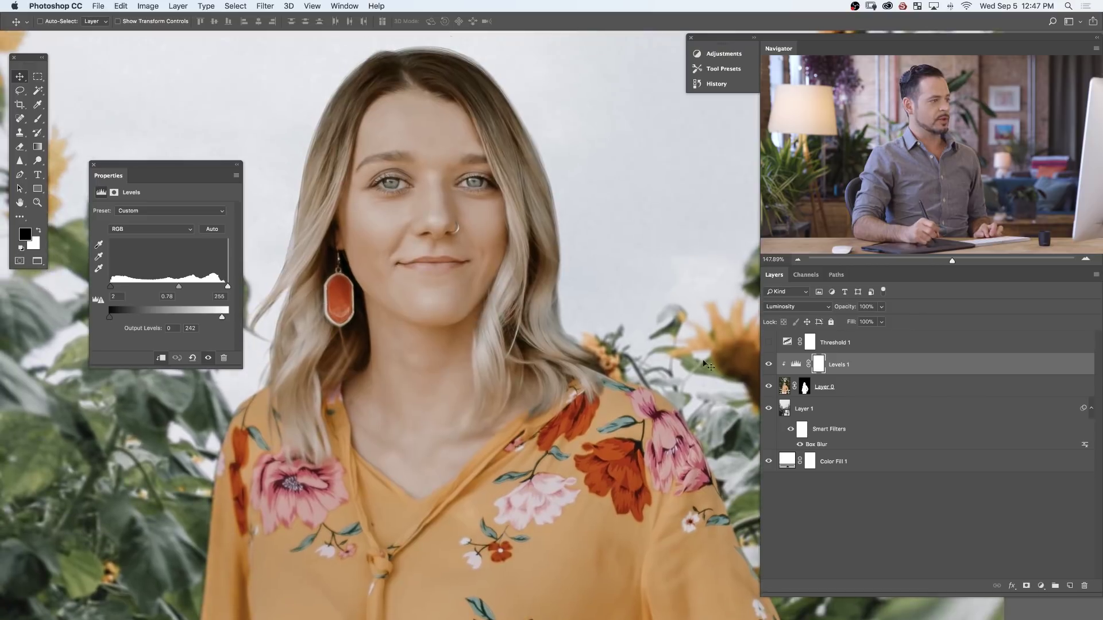
pyautogui.click(790, 308)
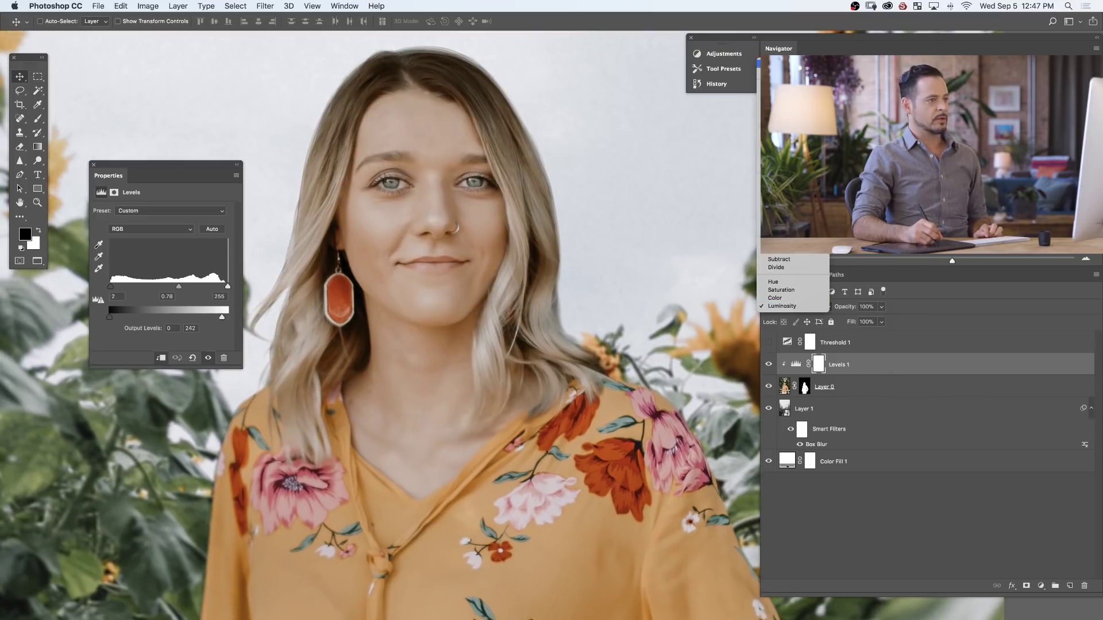
pyautogui.click(781, 65)
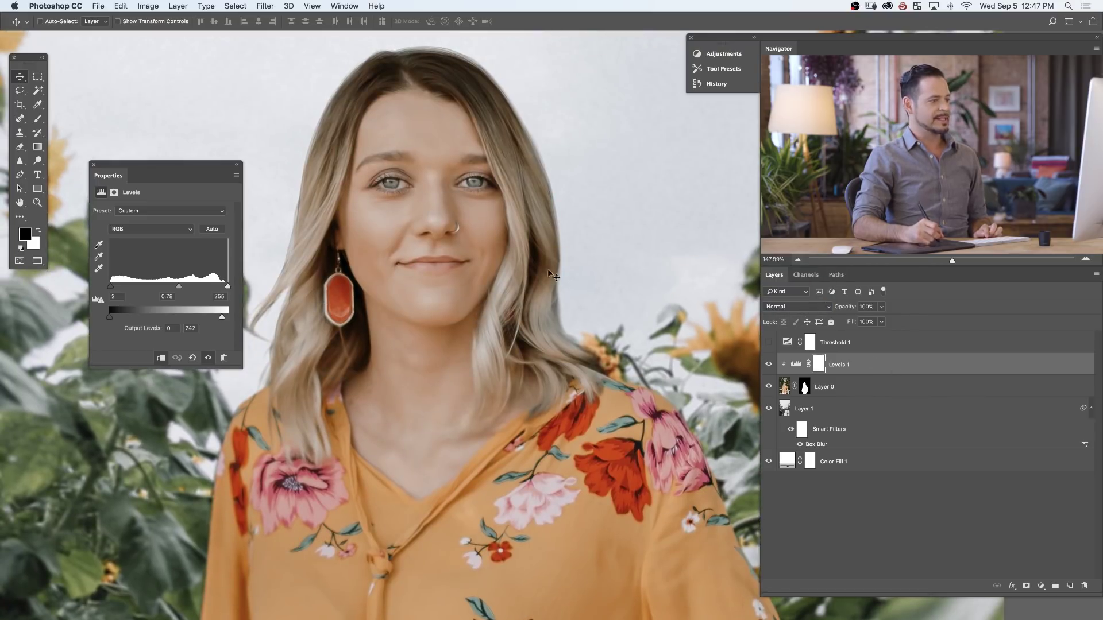
pyautogui.click(818, 307)
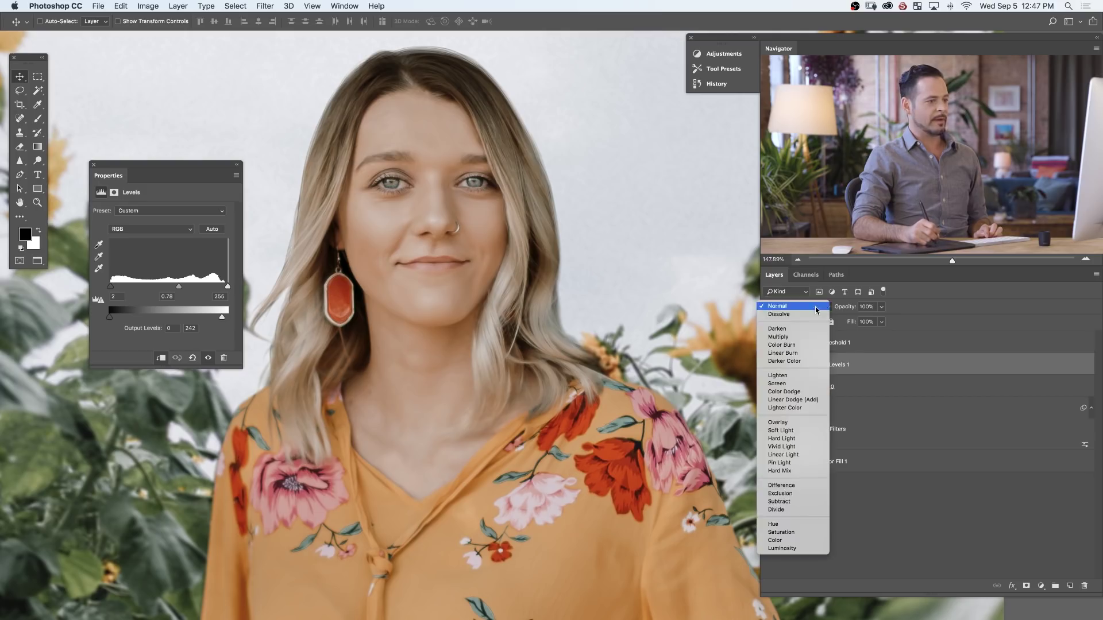
pyautogui.click(802, 551)
# Fit the image on screen and toggle Levels 1 for a before/after comparison
pyautogui.press('super+0')
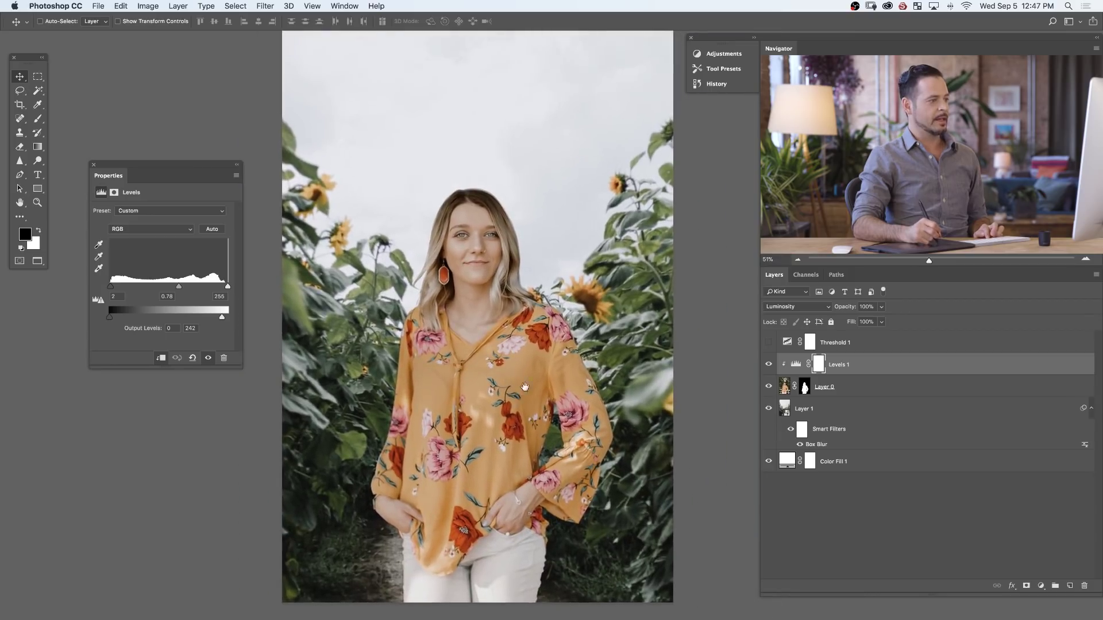
pyautogui.click(768, 365)
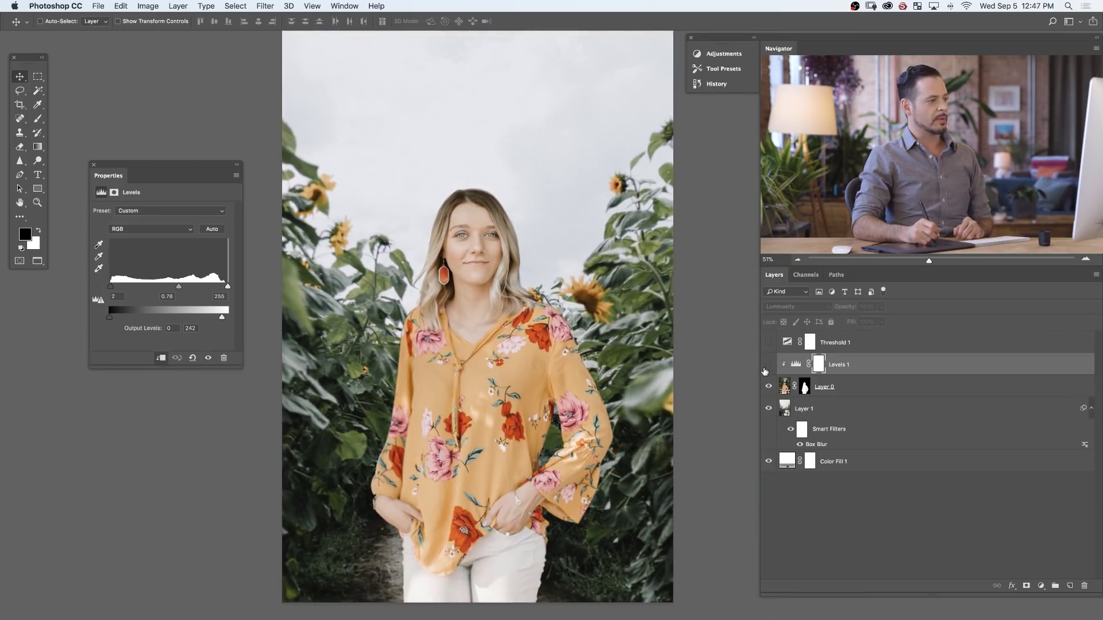
pyautogui.click(767, 365)
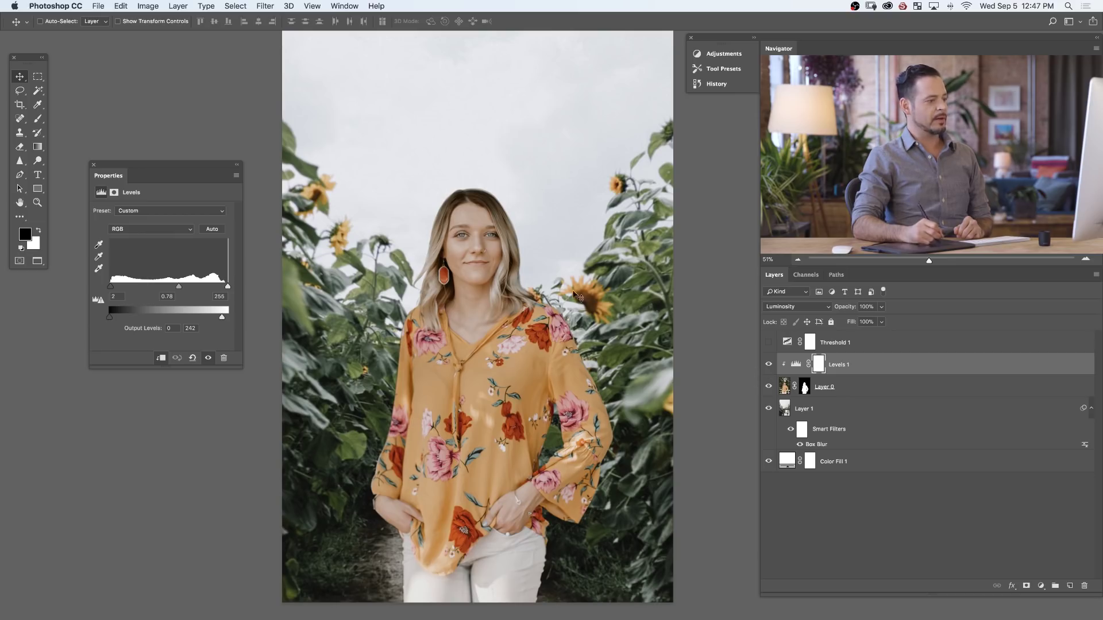
pyautogui.click(768, 364)
pyautogui.click(769, 365)
pyautogui.click(768, 365)
pyautogui.click(769, 364)
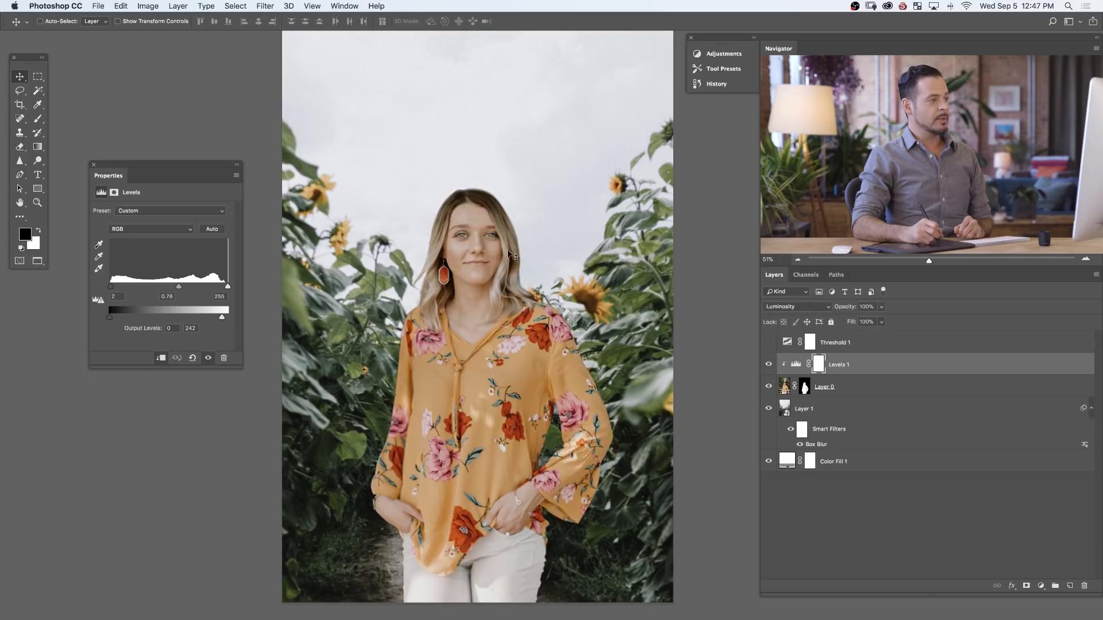
# Target the Levels 1 mask with a 722 px Brush at 10% flow and white foreground
pyautogui.click(820, 365)
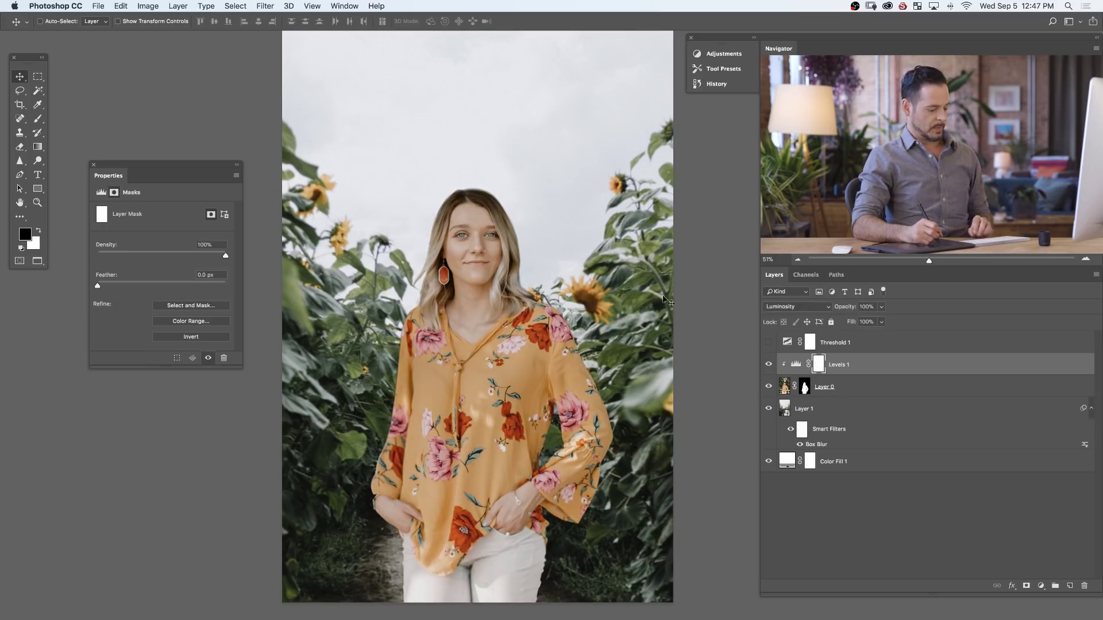
pyautogui.press('b')
pyautogui.moveTo(467, 288); pyautogui.dragTo(505, 287)
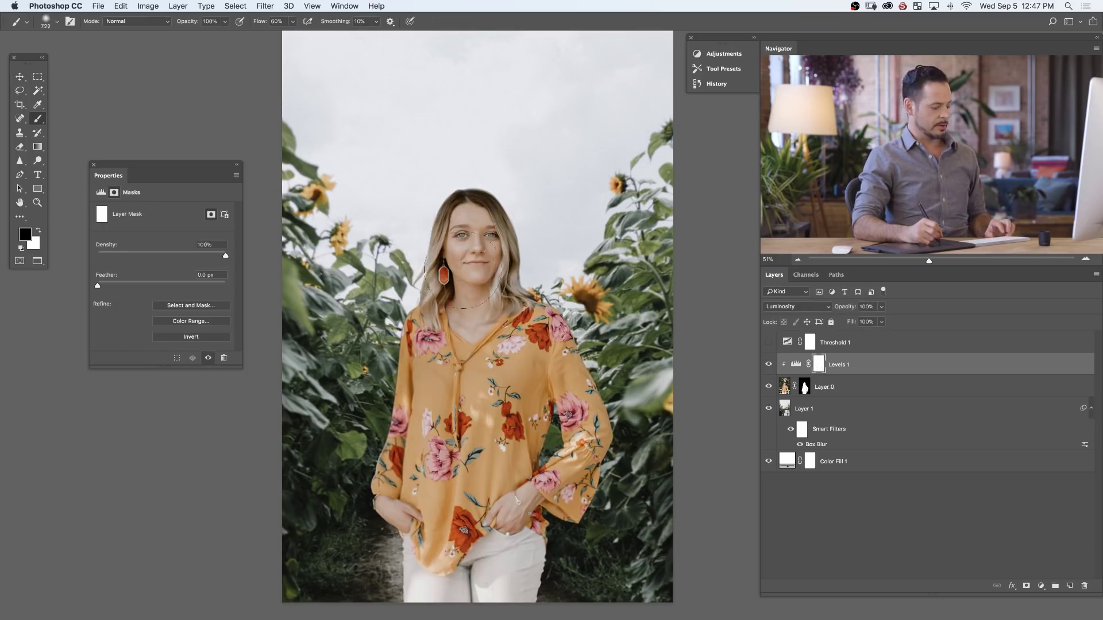
pyautogui.hotkey('shift', '1')
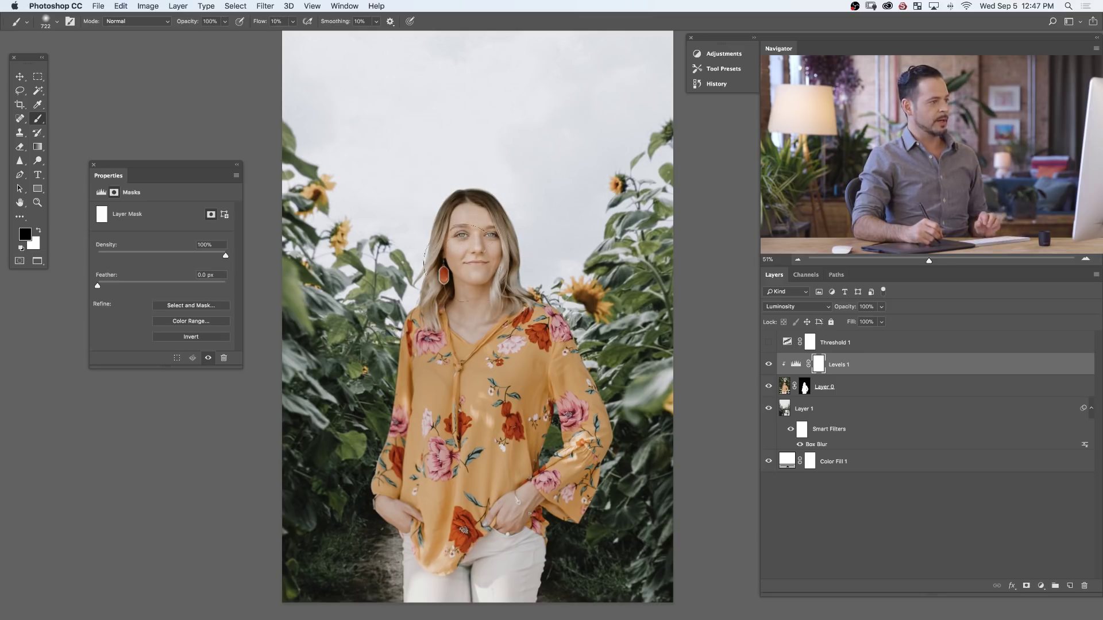
pyautogui.click(769, 370)
pyautogui.click(768, 371)
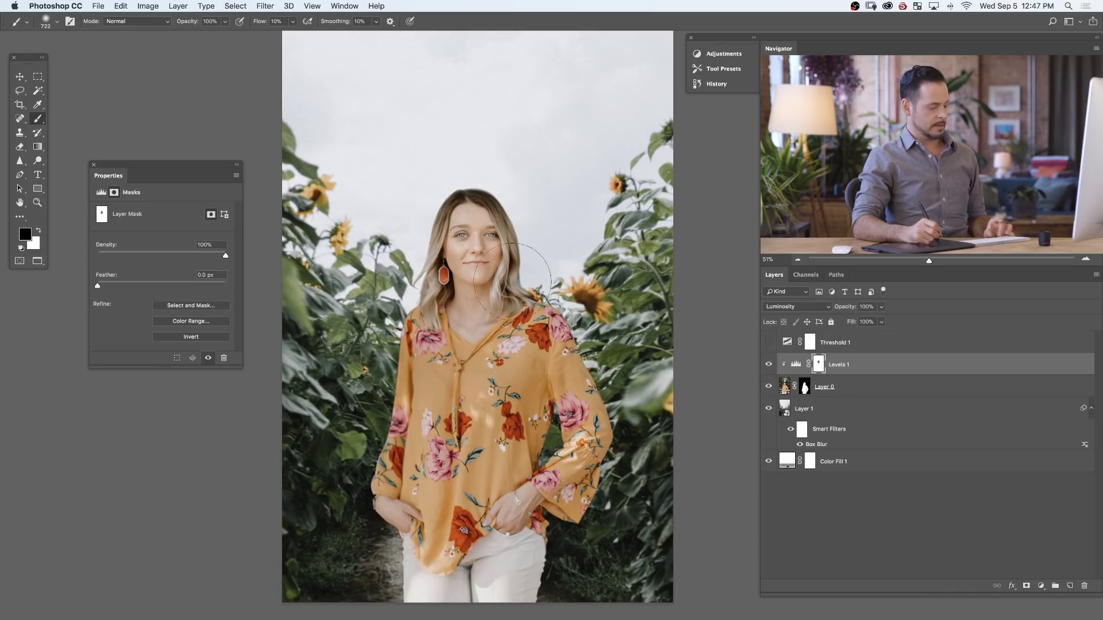
pyautogui.press('x')
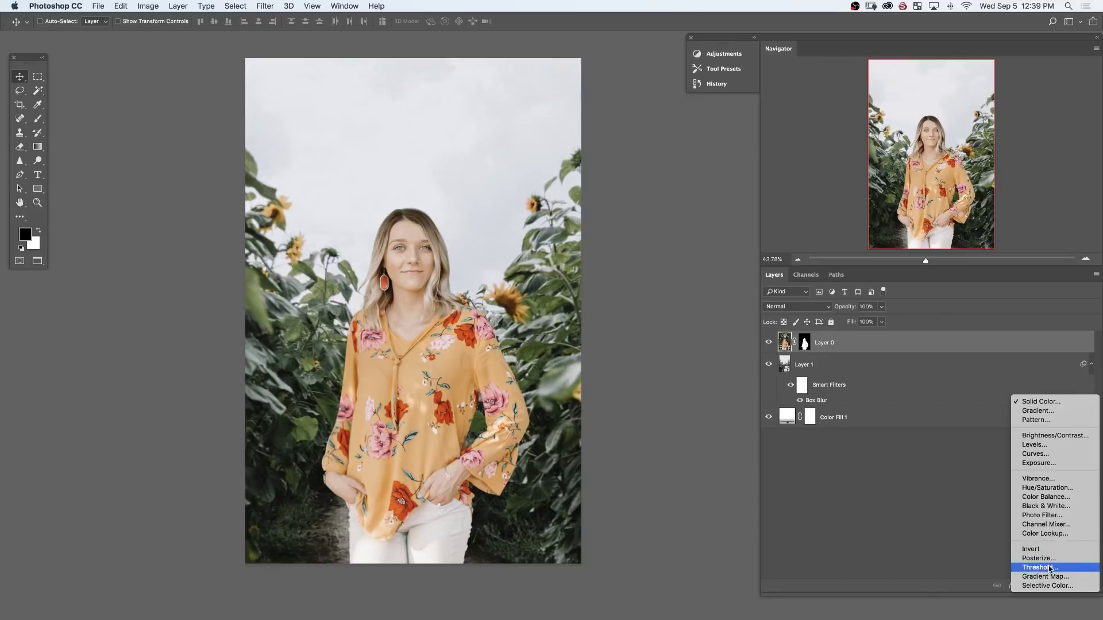
# Add a Threshold adjustment to find the brightest areas and set Levels output white to 242
pyautogui.click(1039, 568)
pyautogui.moveTo(161, 270)
pyautogui.mouseDown()
pyautogui.moveTo(138, 271)
pyautogui.moveTo(213, 272)
pyautogui.moveTo(158, 266)
pyautogui.moveTo(165, 260)
pyautogui.mouseUp()
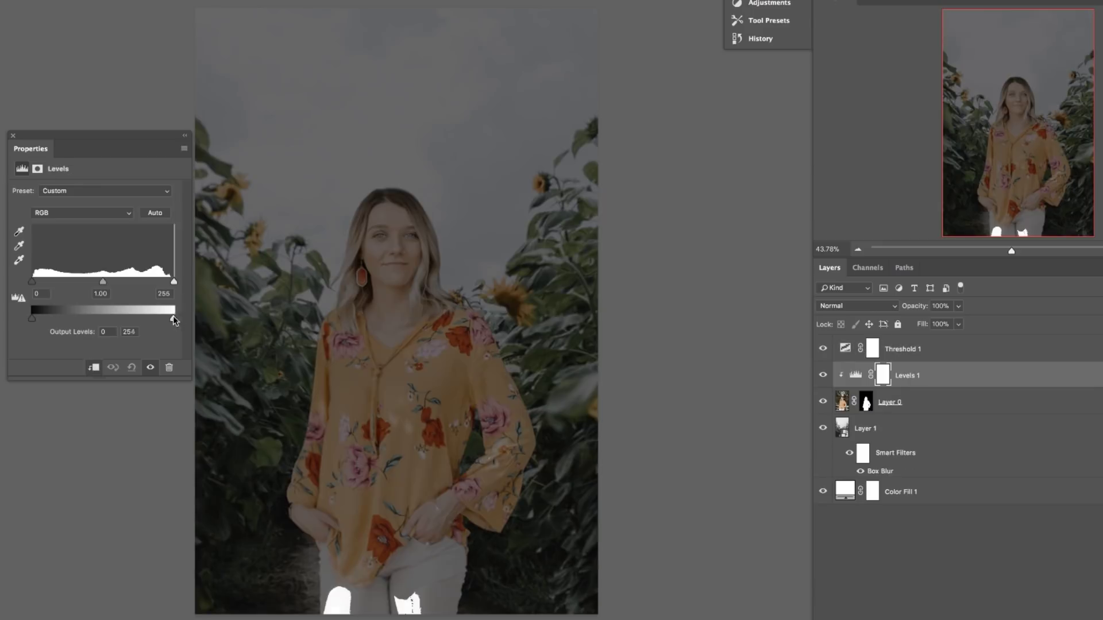
pyautogui.moveTo(174, 315); pyautogui.dragTo(173, 319)
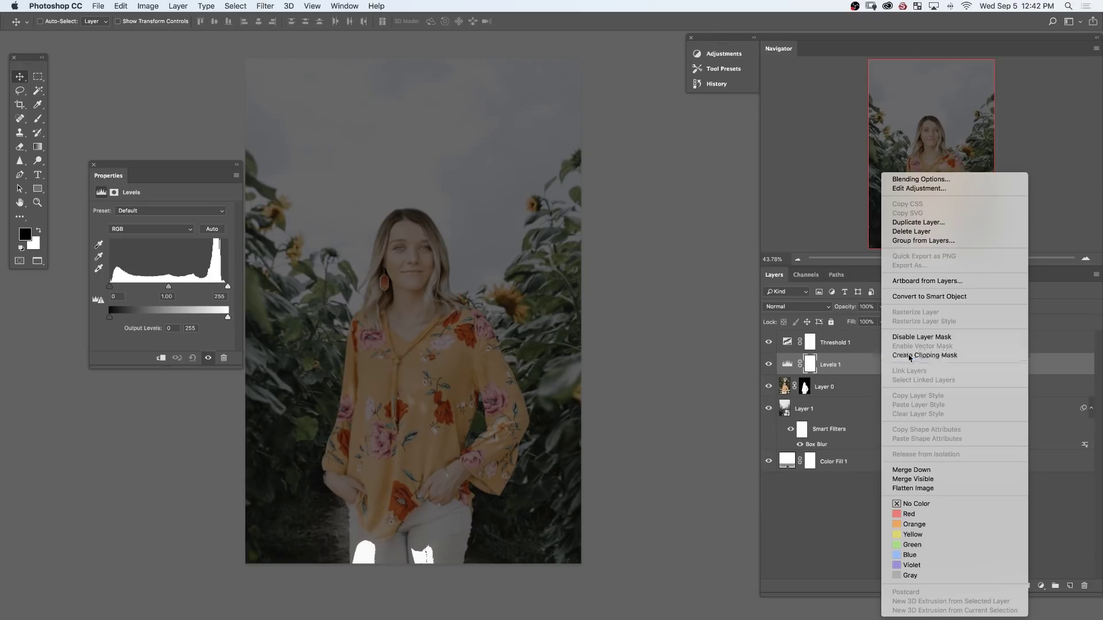
pyautogui.click(911, 357)
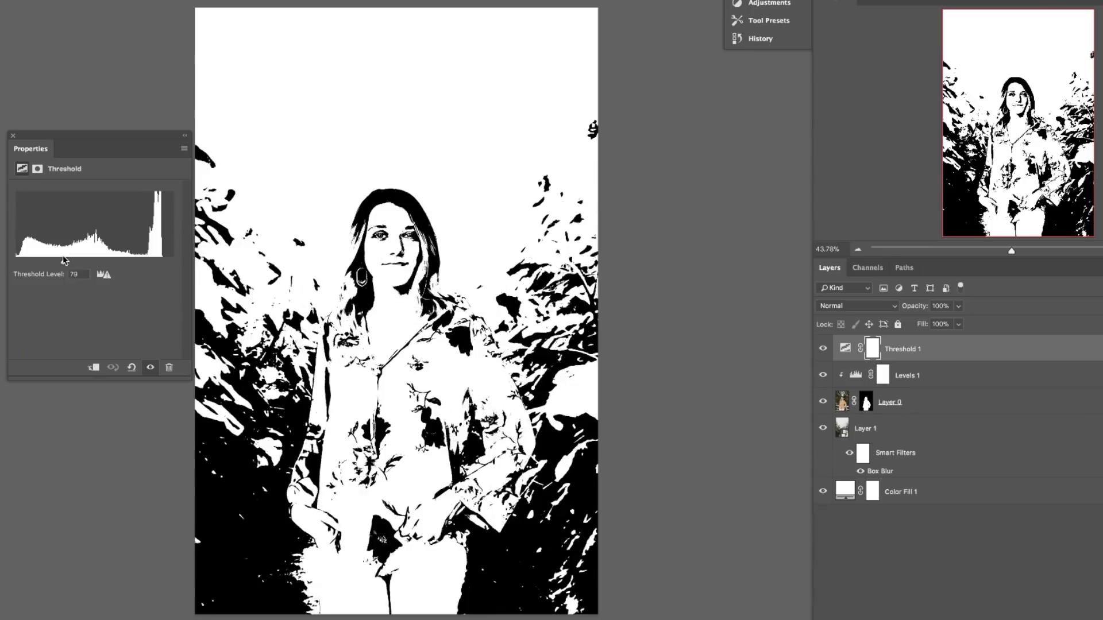
# Lower the Threshold level to about 20 to isolate the darkest shadows, comparing with Levels hidden
pyautogui.moveTo(136, 268); pyautogui.dragTo(110, 268)
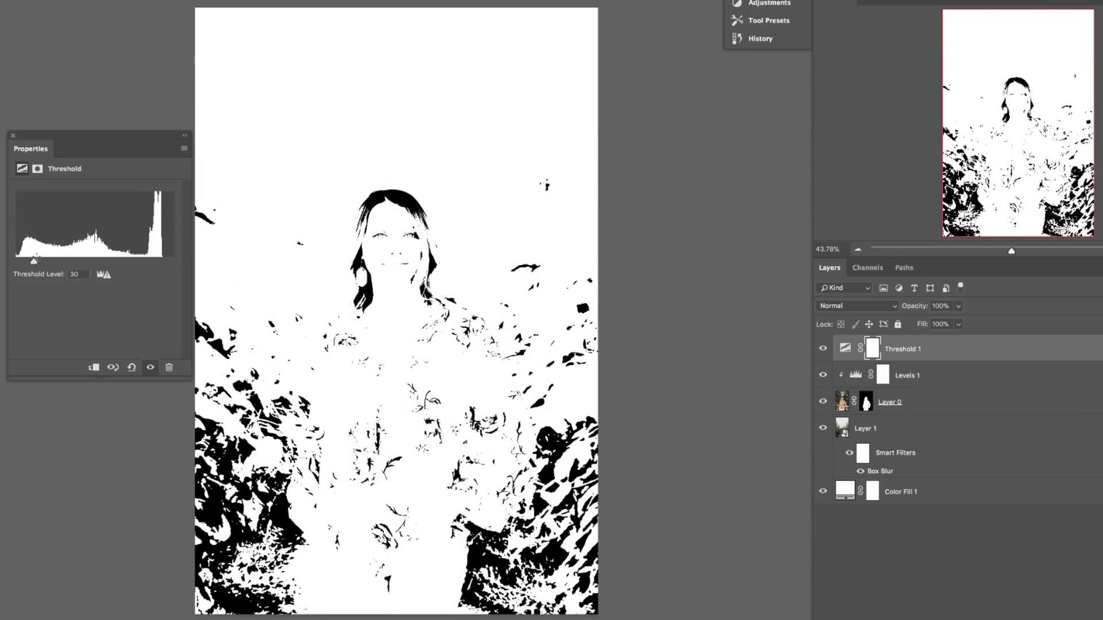
pyautogui.click(823, 376)
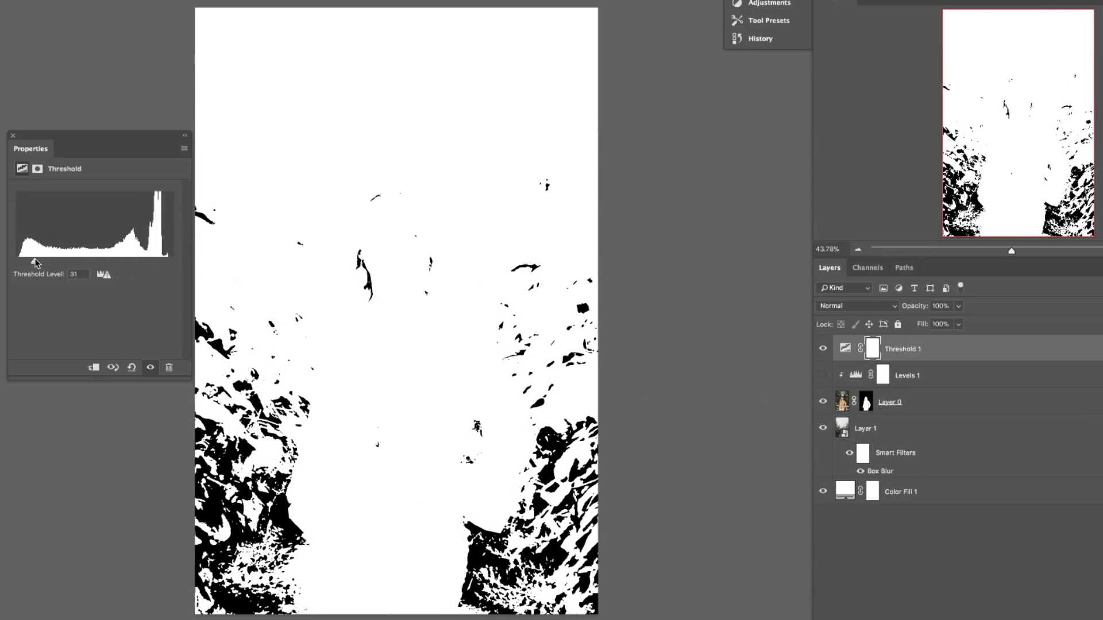
pyautogui.moveTo(36, 263)
pyautogui.mouseDown()
pyautogui.moveTo(91, 261)
pyautogui.moveTo(40, 261)
pyautogui.mouseUp()
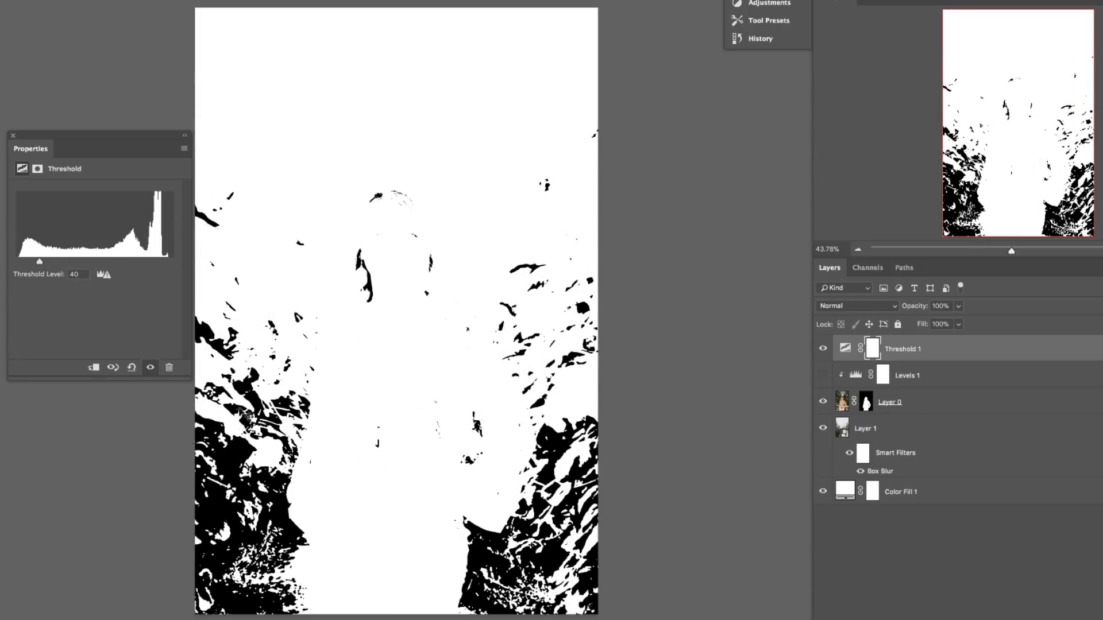
pyautogui.click(823, 376)
pyautogui.moveTo(39, 261)
pyautogui.mouseDown()
pyautogui.moveTo(17, 262)
pyautogui.moveTo(28, 262)
pyautogui.mouseUp()
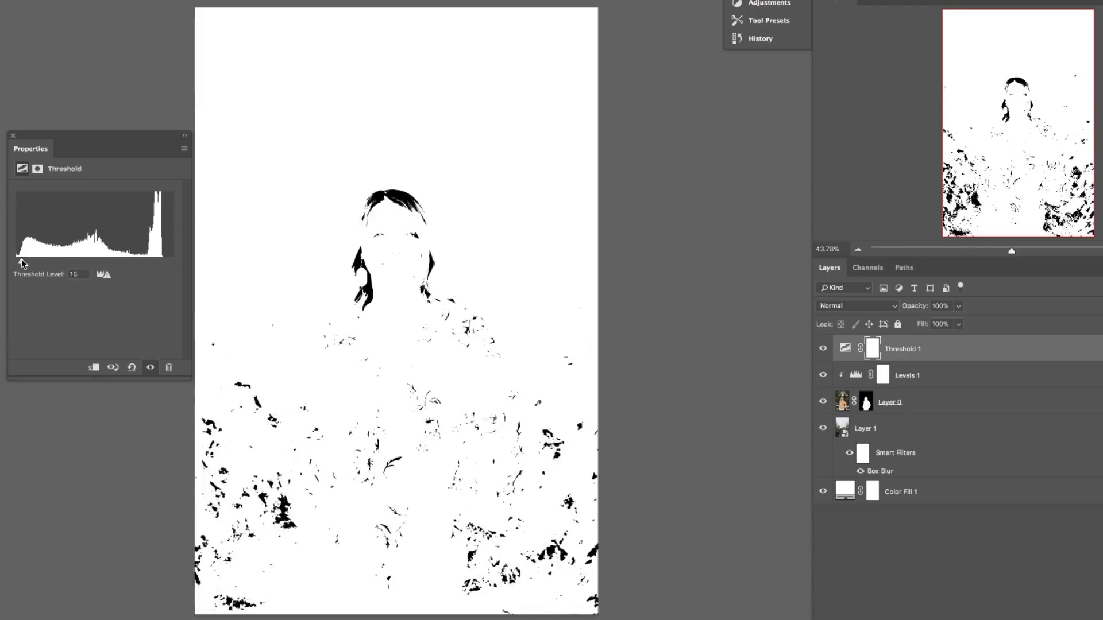